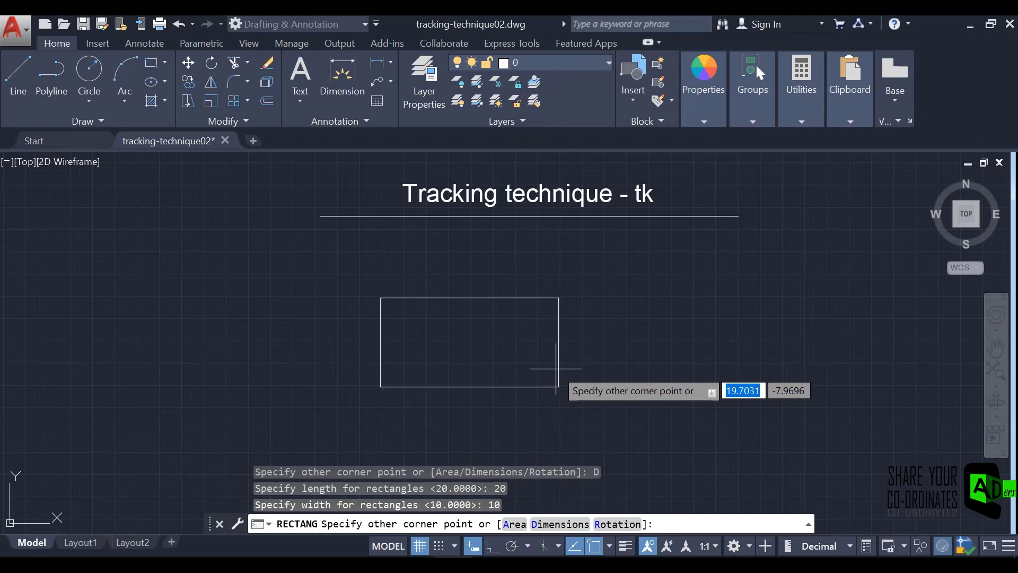
Fix the other corner of the 20 by 10 rectangle to place it below the title.
key("Return")
left_click(636, 387)
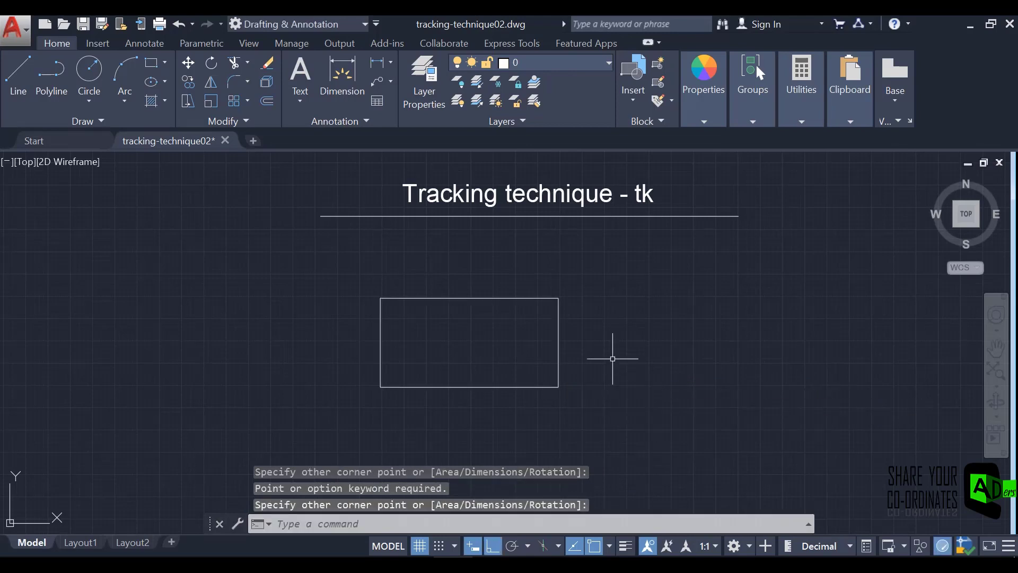
Draw construction lines from the rectangle's lower-right corner, 6 units left along the base and straight up to the rectangle's mid-height.
left_click(18, 69)
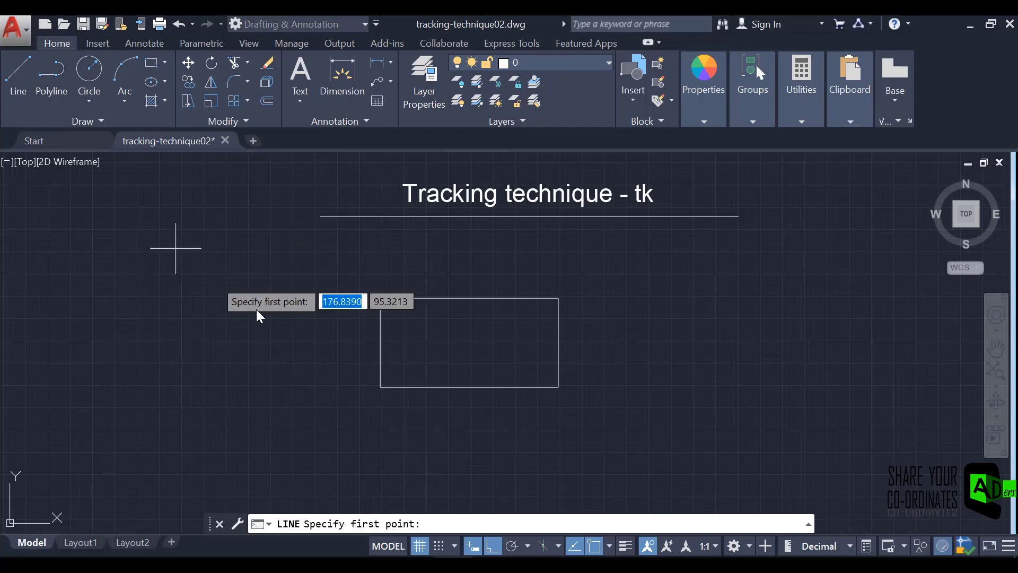
left_click(559, 386)
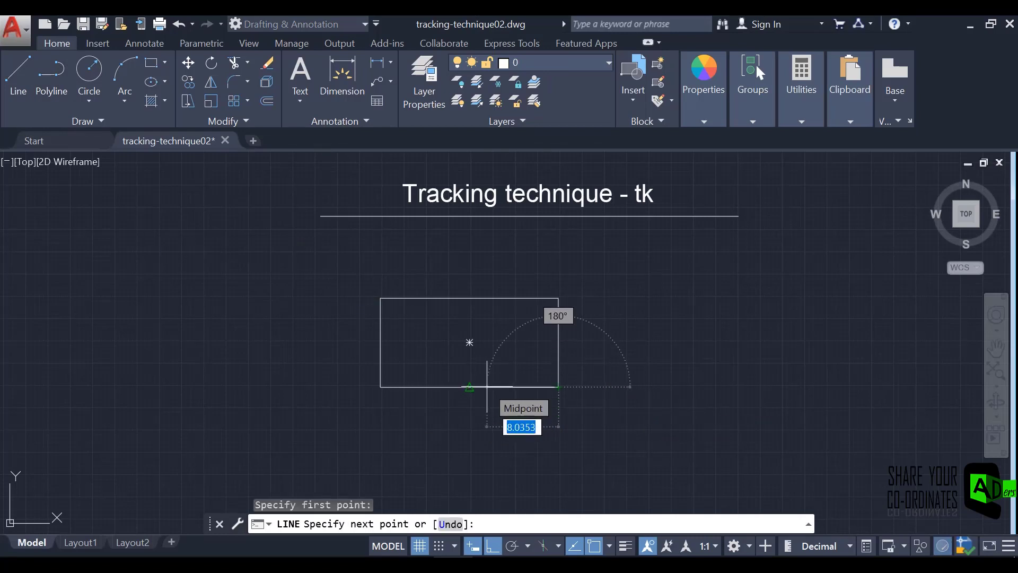
type("6")
key("Return")
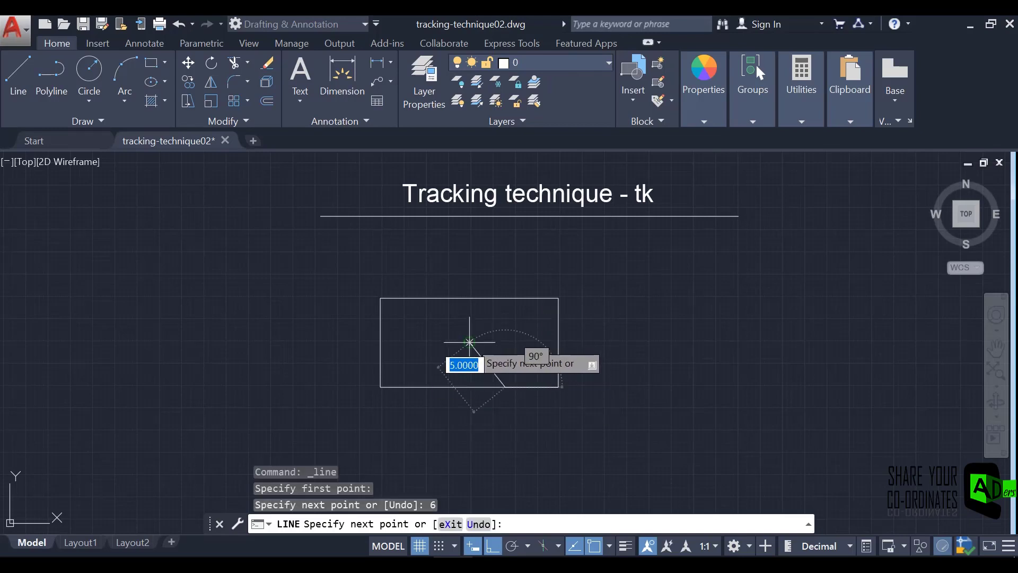
left_click(505, 342)
key("Escape")
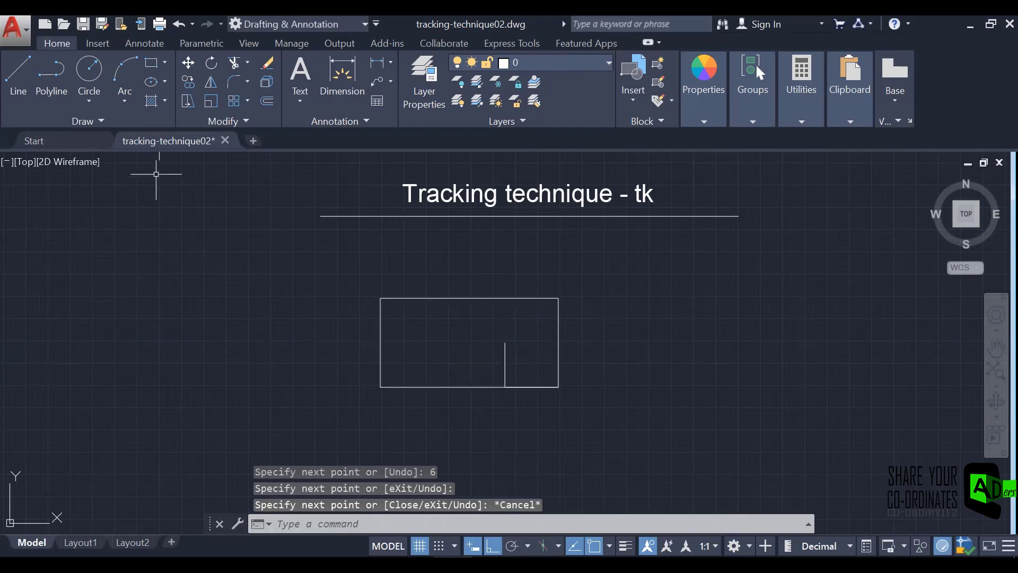
left_click(89, 69)
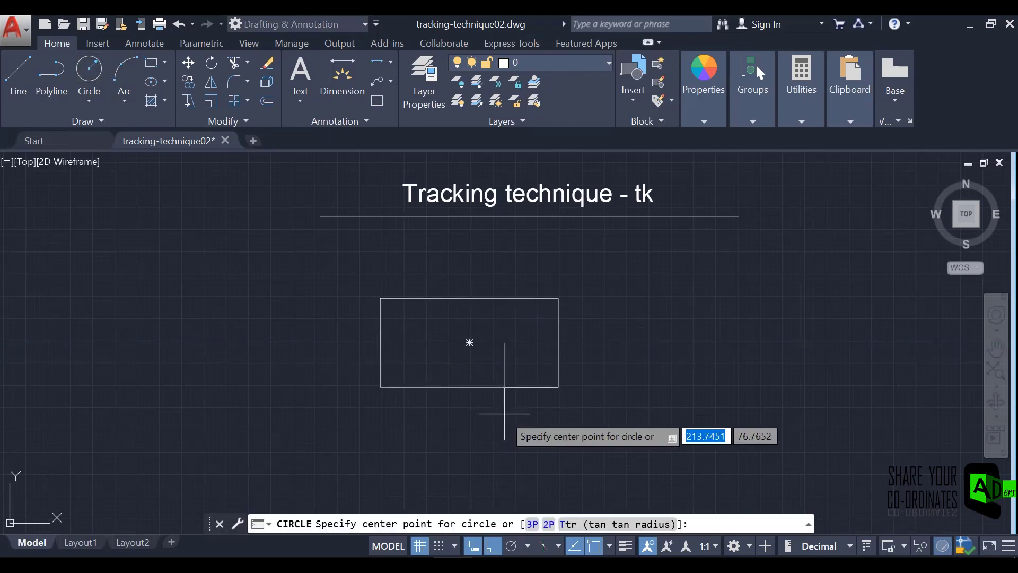
left_click(505, 342)
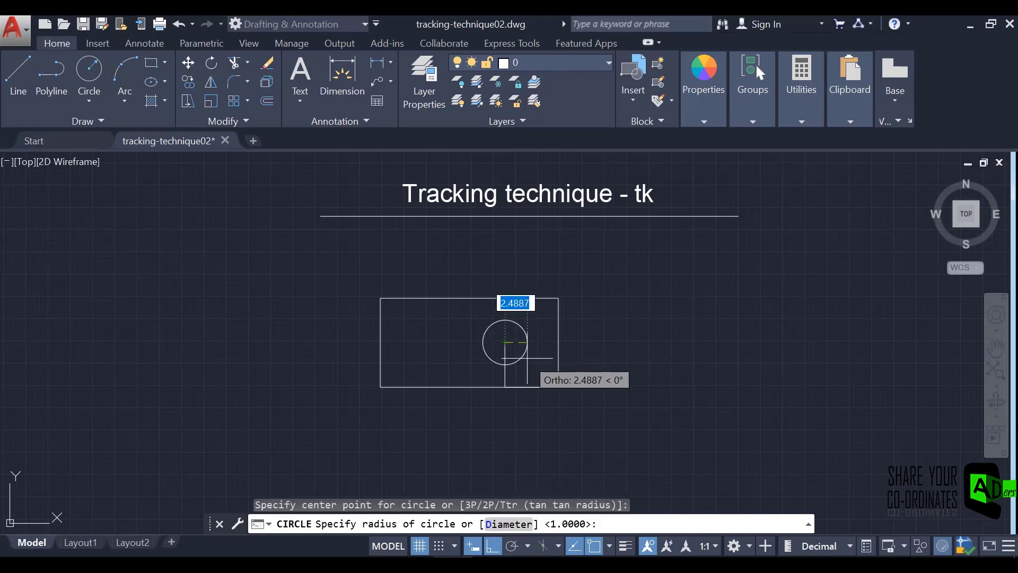
key("Escape")
Draw a circle of diameter 4 centred on the upper end of the vertical construction line, using Center, Diameter.
left_click(90, 102)
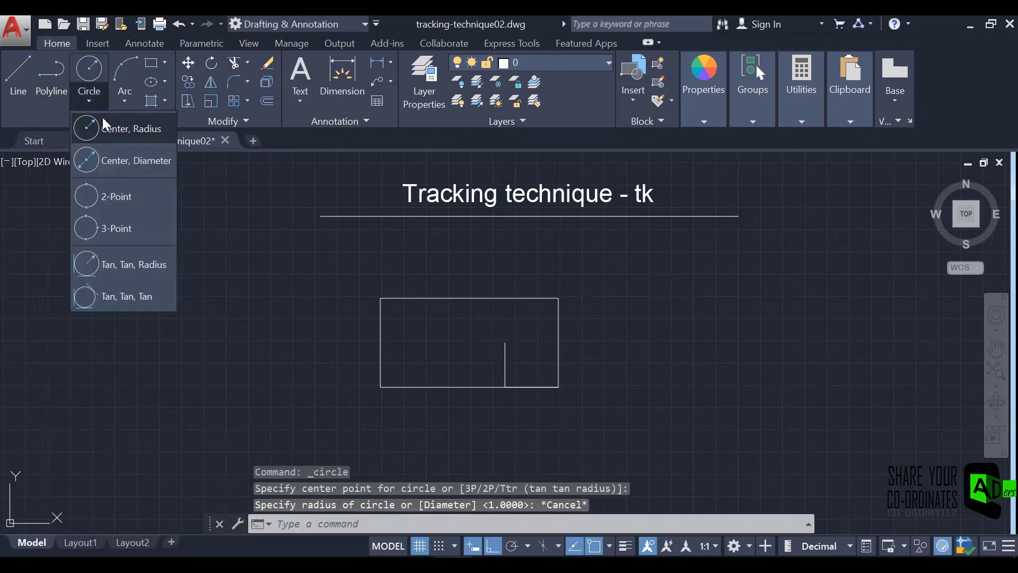
left_click(128, 161)
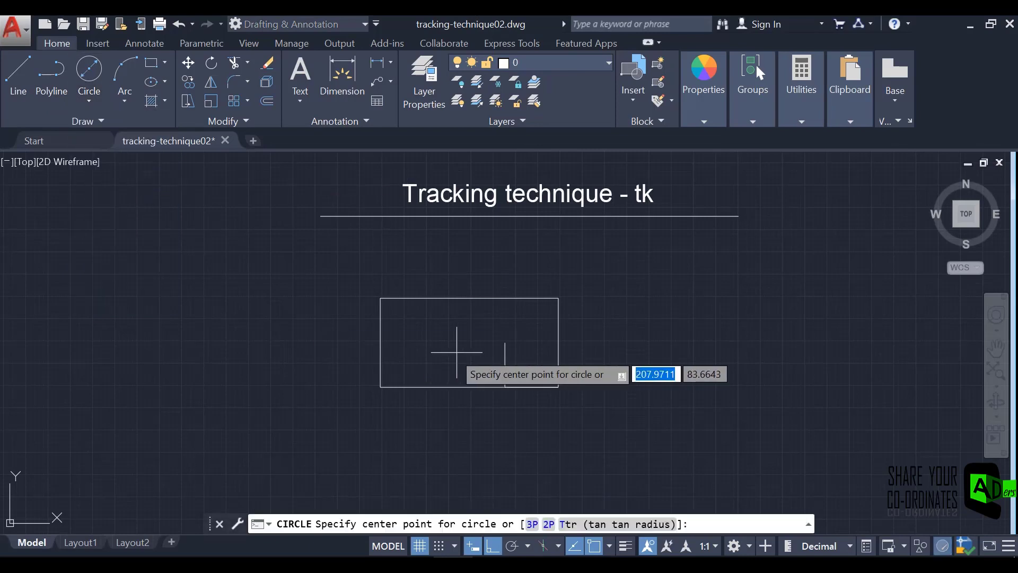
left_click(505, 342)
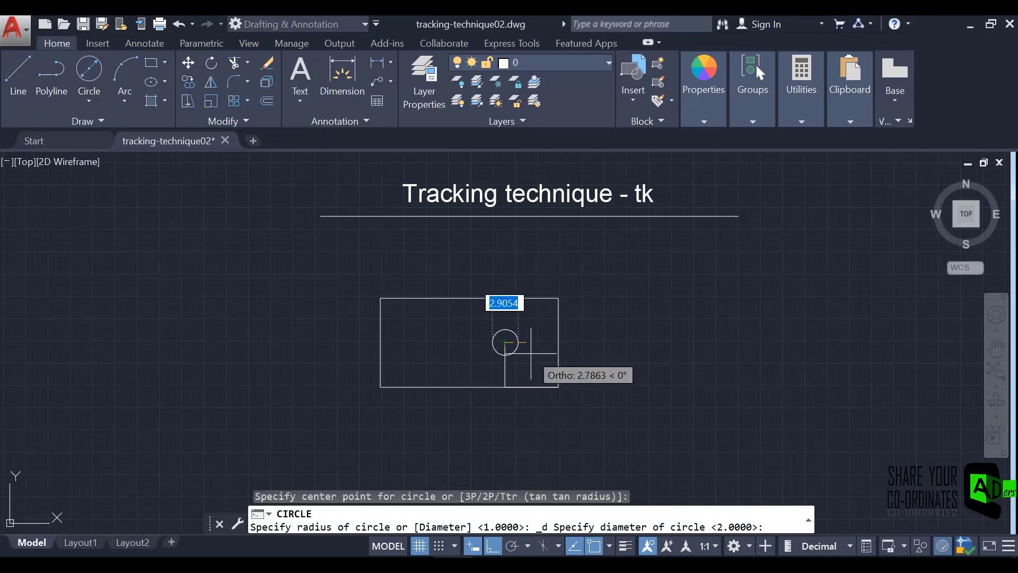
type("4")
key("Return")
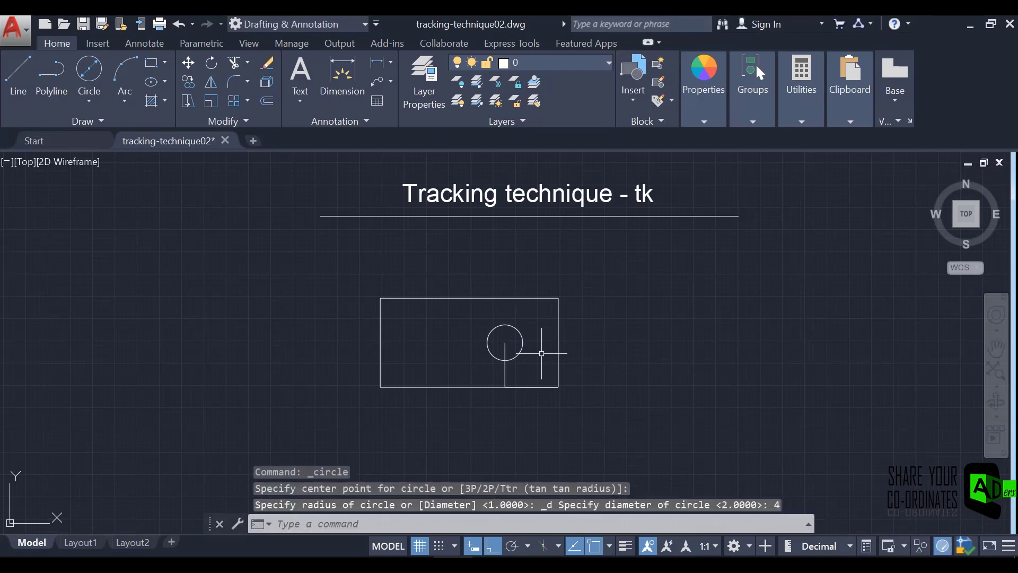
Draw construction lines from the circle's centre, 8 units to the left and 2 units up.
left_click(24, 63)
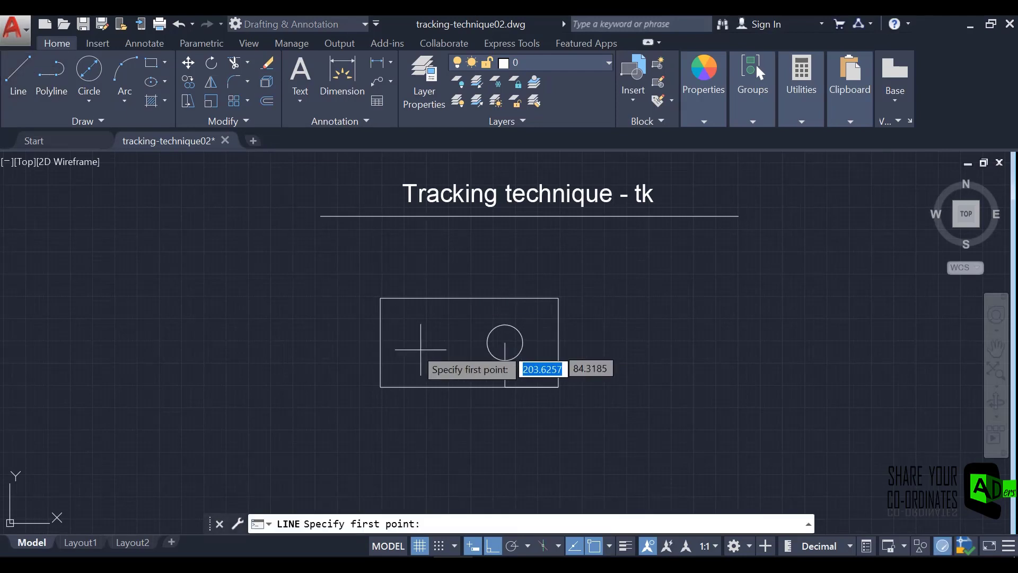
left_click(507, 342)
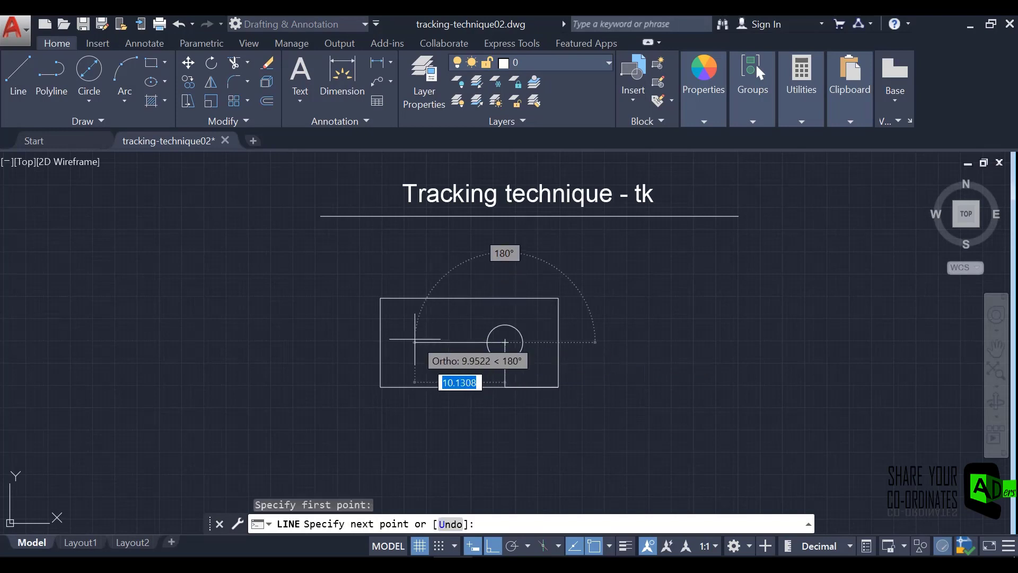
type("8")
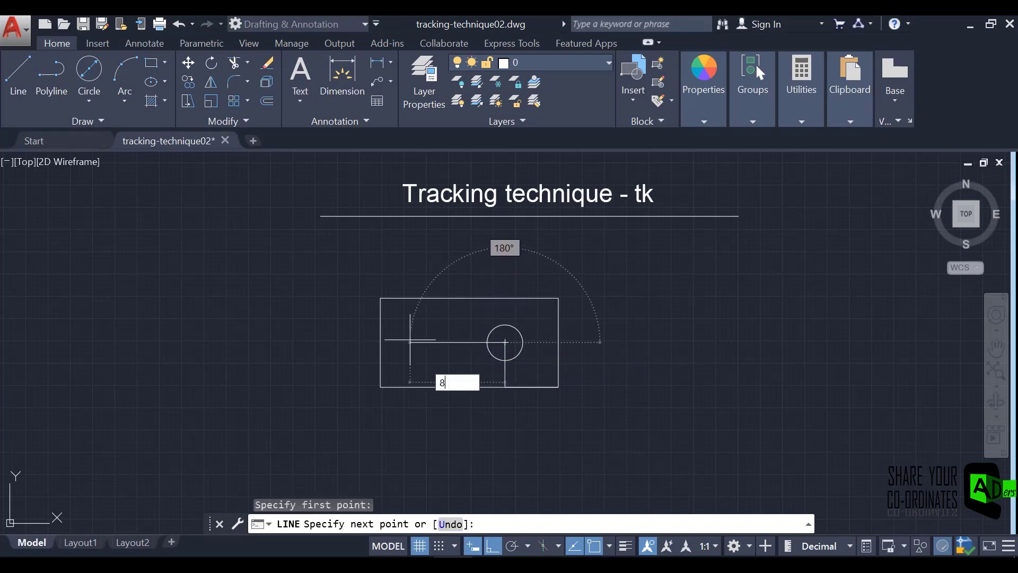
key("Return")
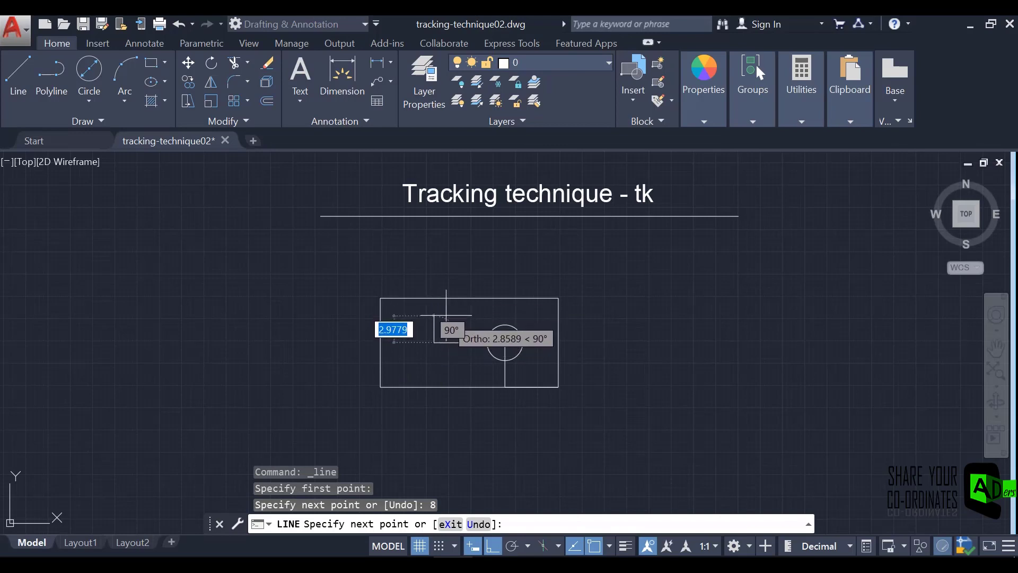
type("2")
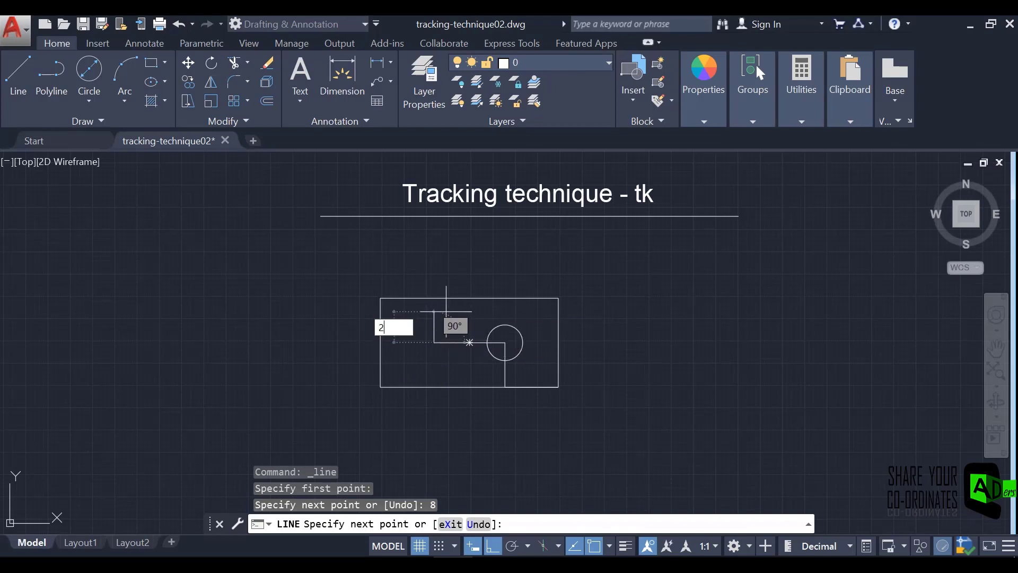
key("Return")
key("Escape")
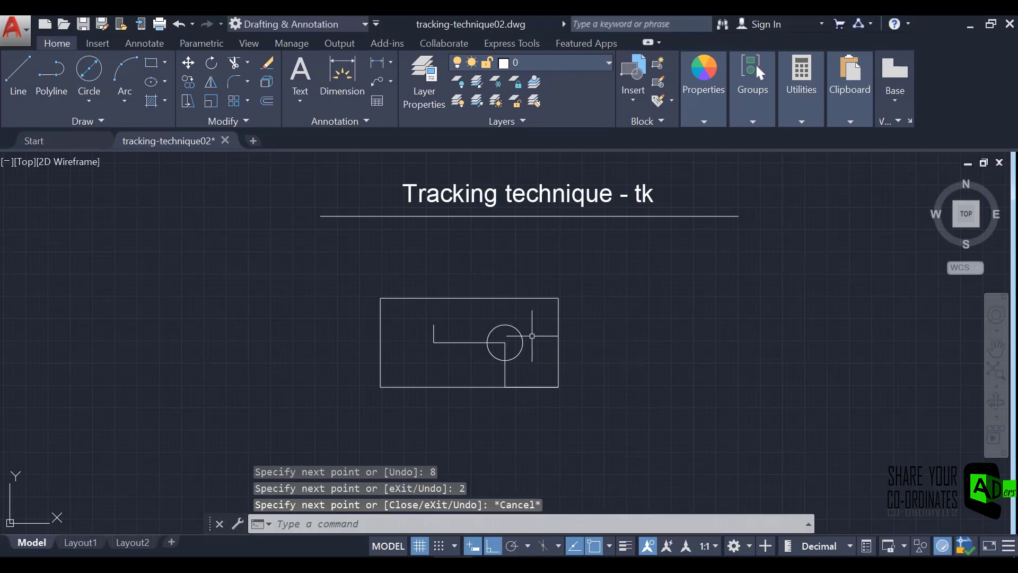
Draw a circle of diameter 2 centred on the upper end of the short vertical construction line.
left_click(89, 104)
left_click(110, 160)
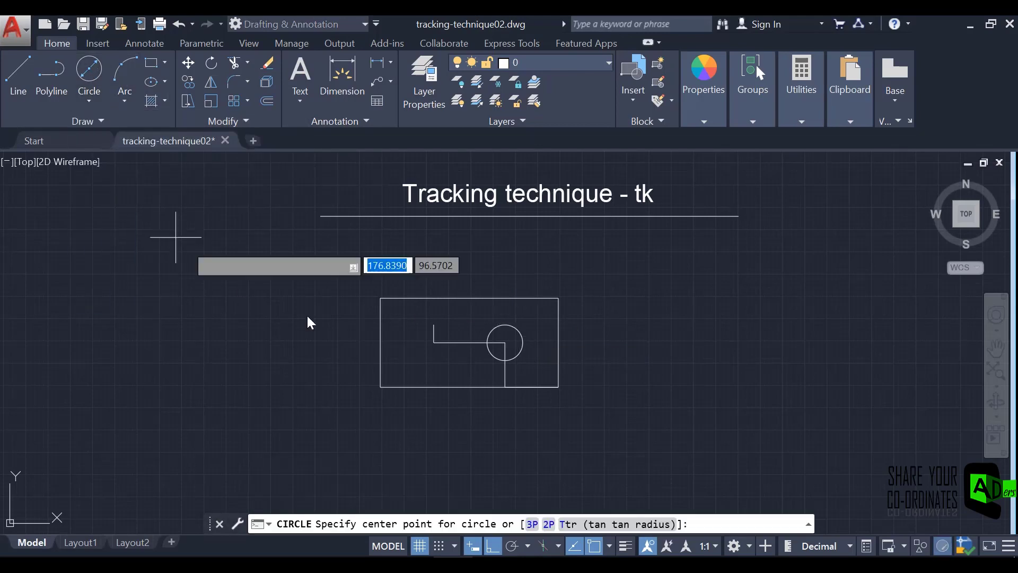
left_click(435, 324)
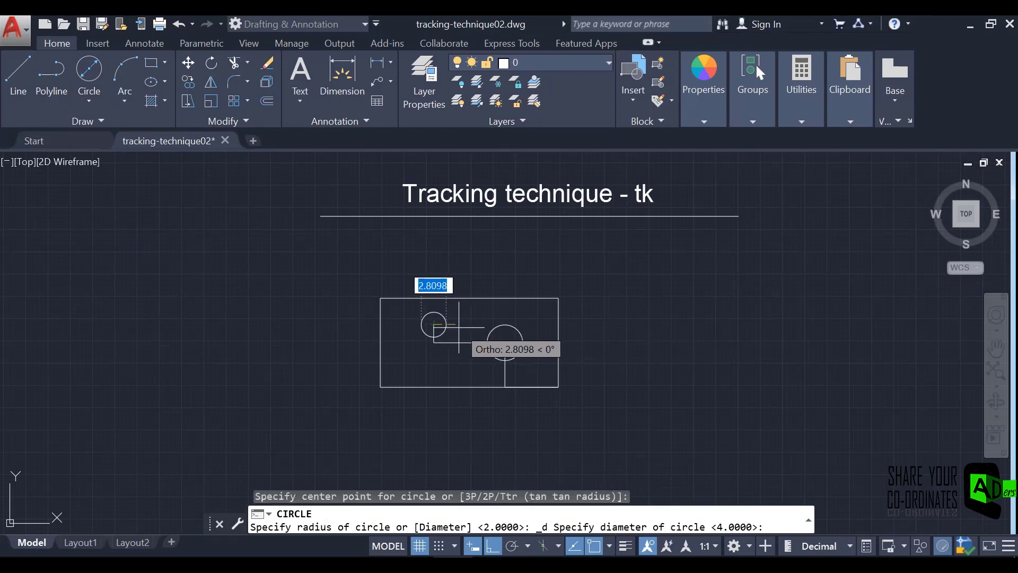
type("2")
key("Return")
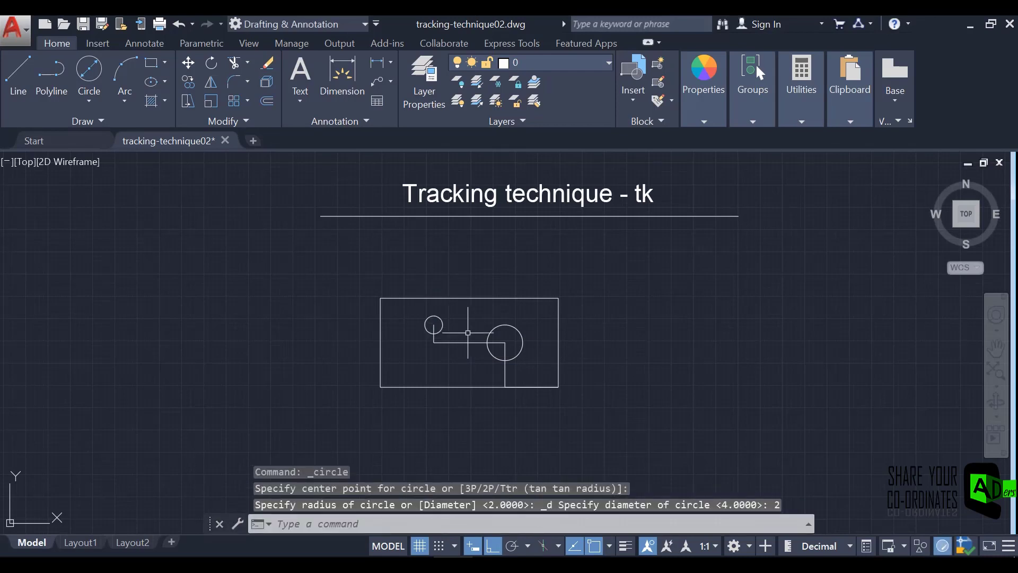
Erase the four construction lines linking the rectangle's corner and the two circle centres.
scroll(465, 347, "up", 4)
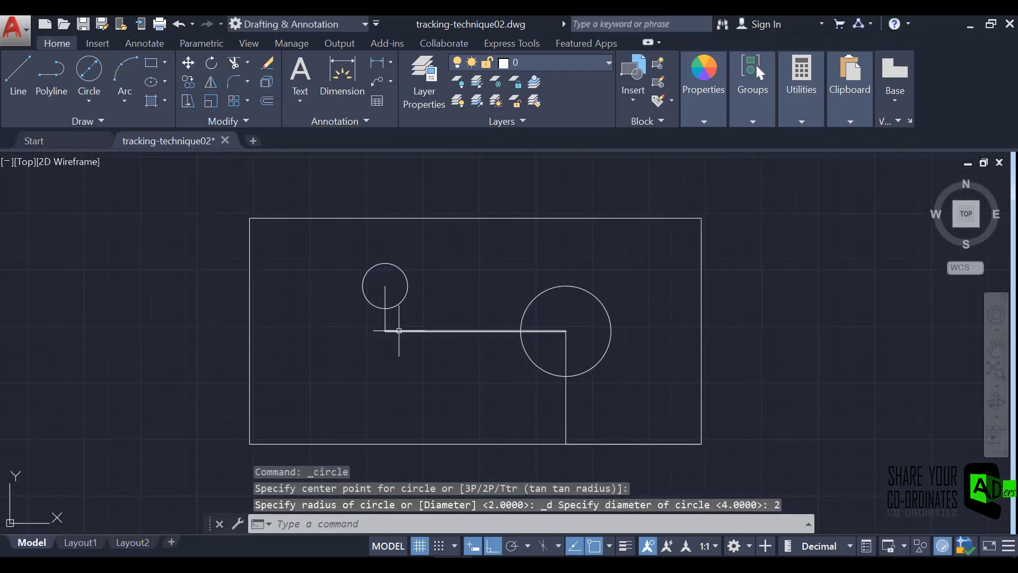
left_click(384, 320)
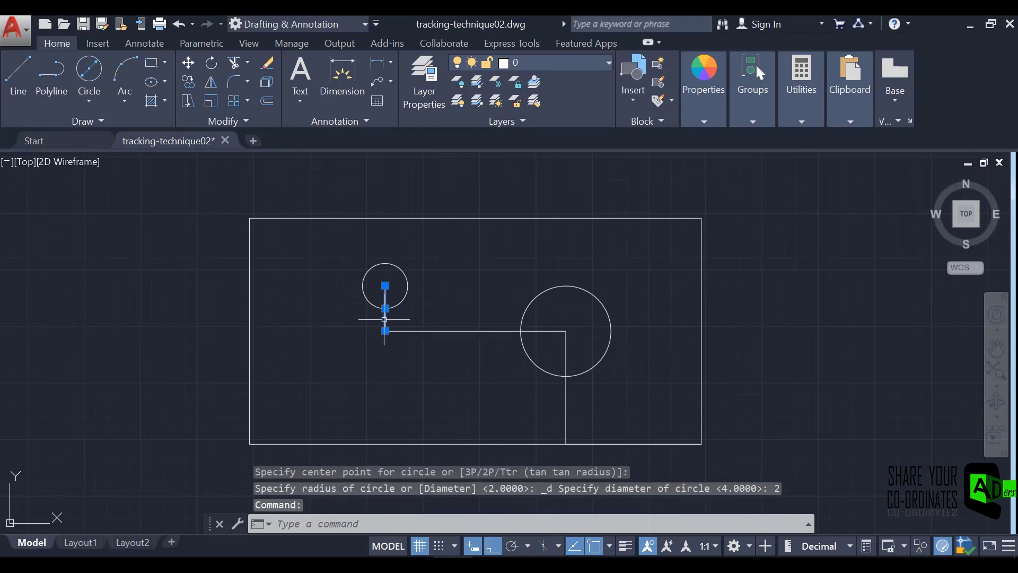
left_click(450, 330)
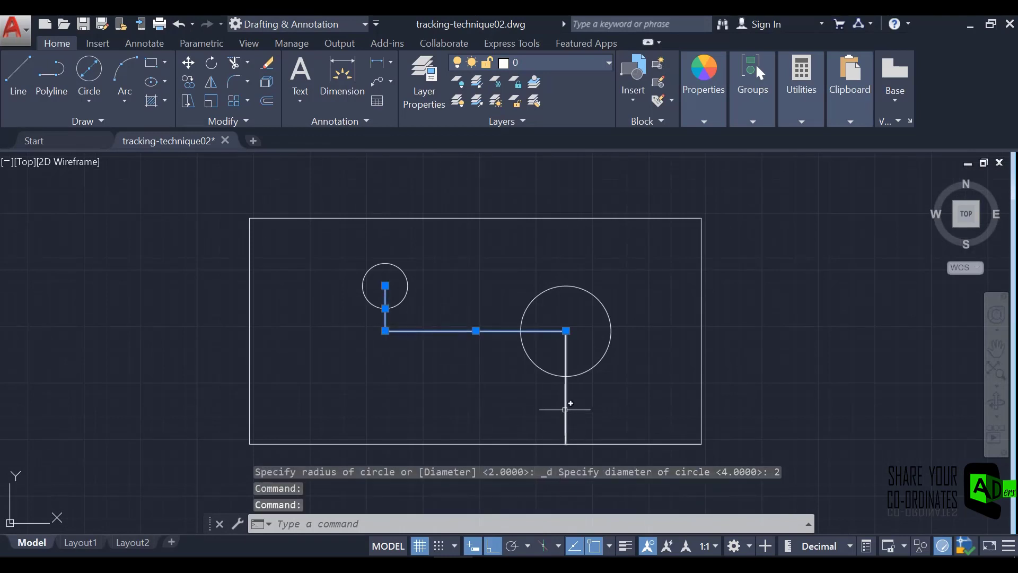
left_click(567, 409)
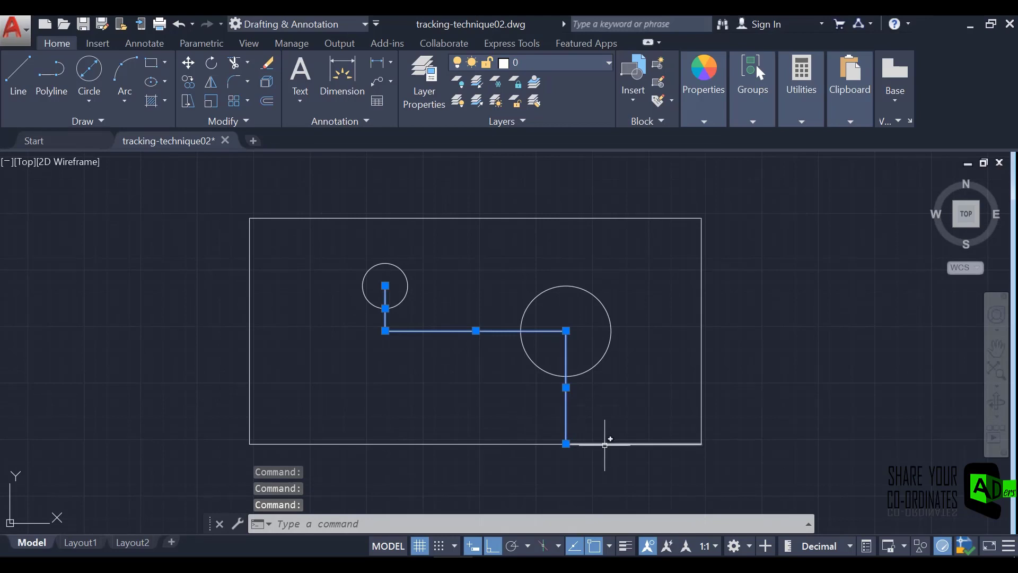
left_click(606, 441)
right_click(594, 399)
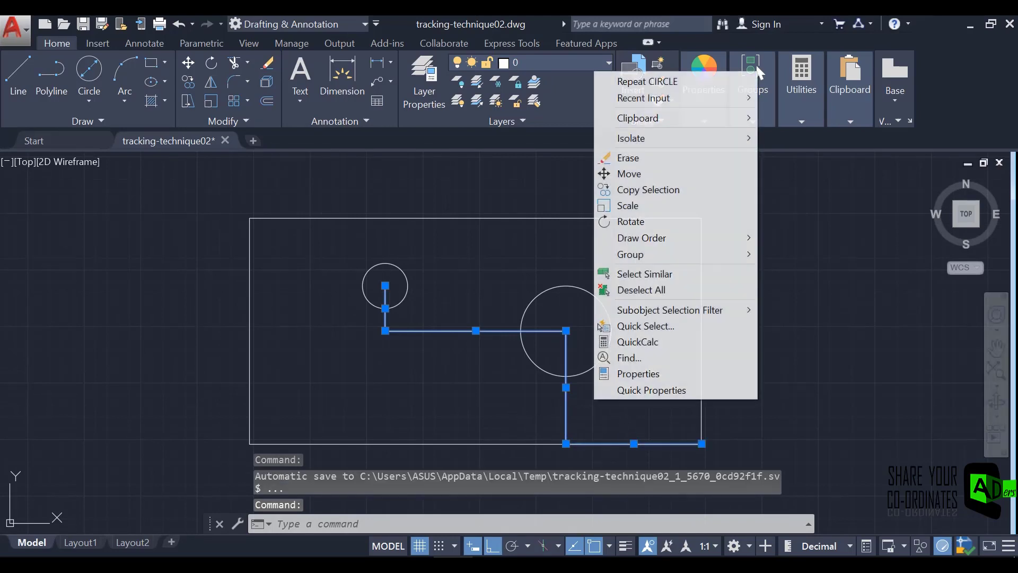
left_click(664, 160)
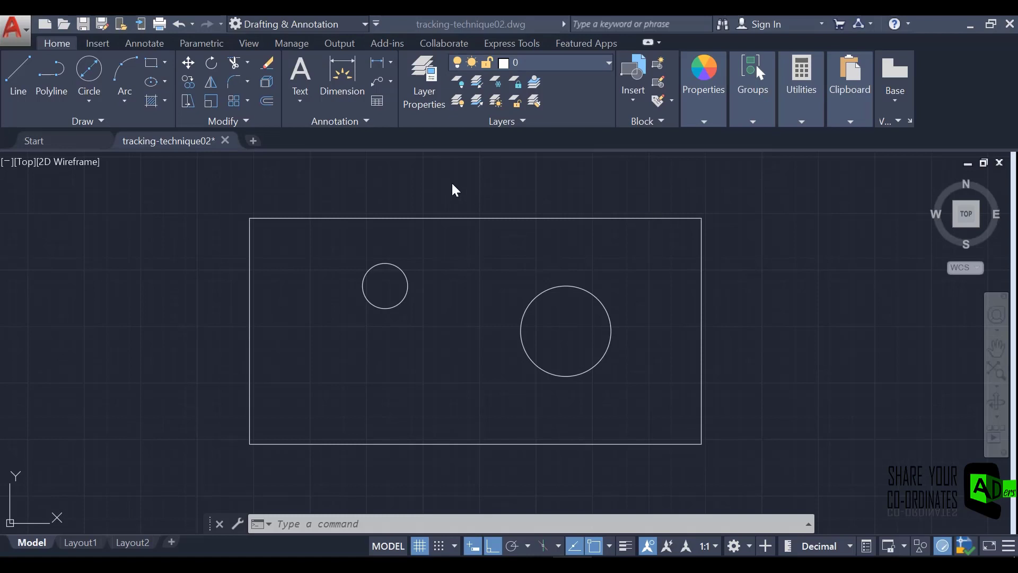
Erase both circles inside the rectangle.
left_click(605, 351)
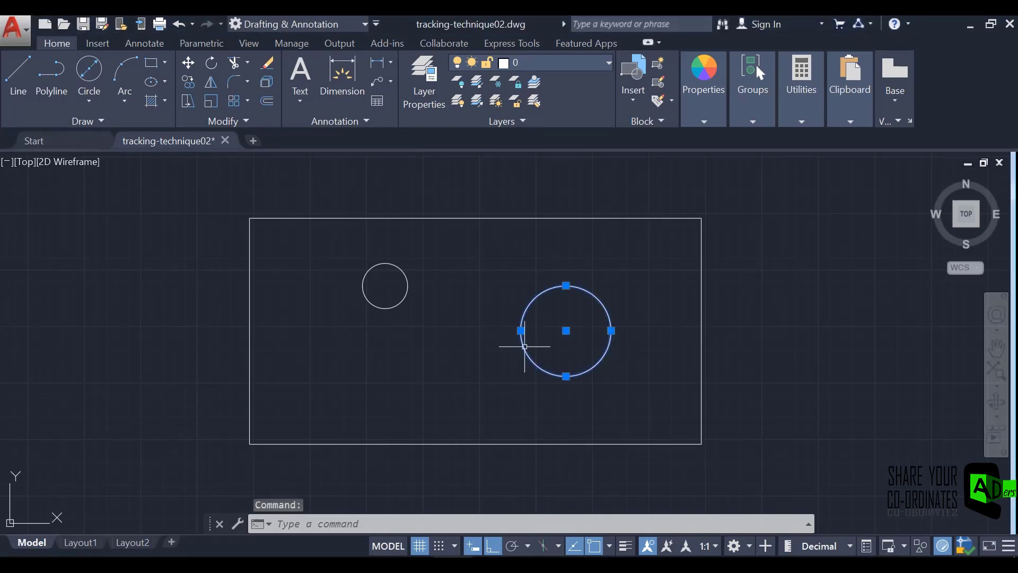
left_click(396, 304)
right_click(396, 304)
left_click(436, 313)
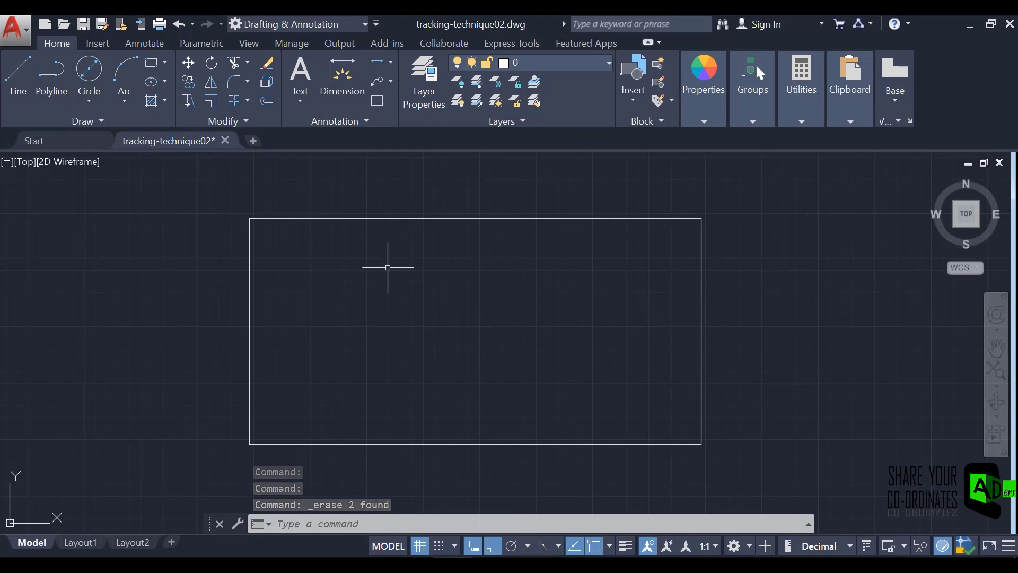
Draw a diameter 4 circle using tk tracking, centred 6 units left of the rectangle's lower-right corner and level with the rectangle's geometric centre.
left_click(89, 103)
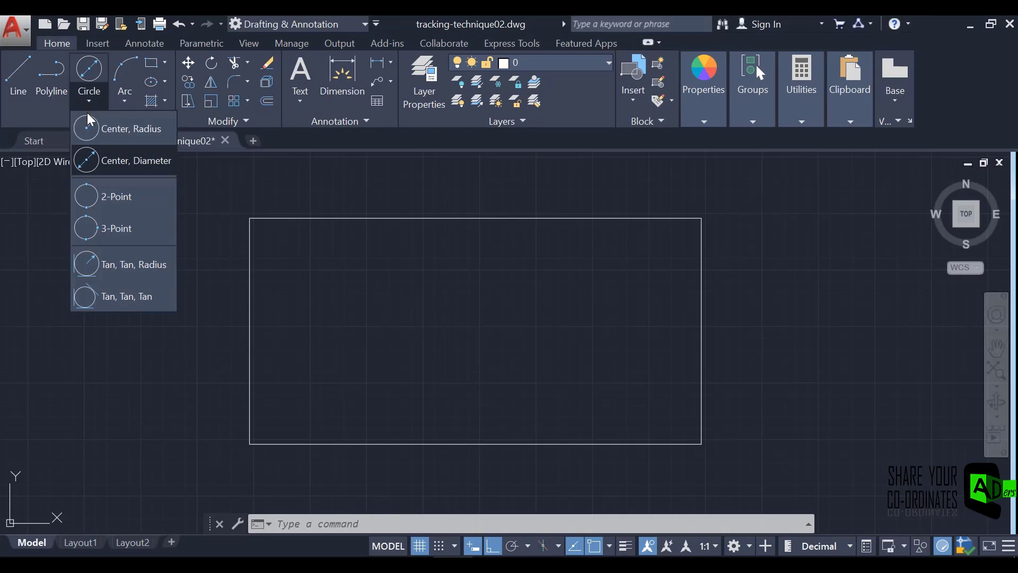
left_click(110, 160)
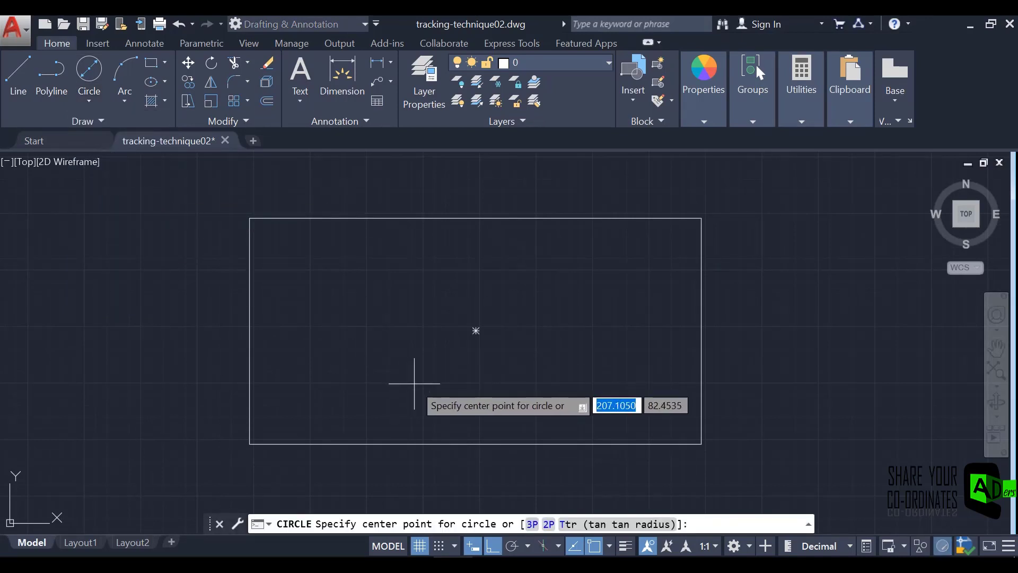
type("tk")
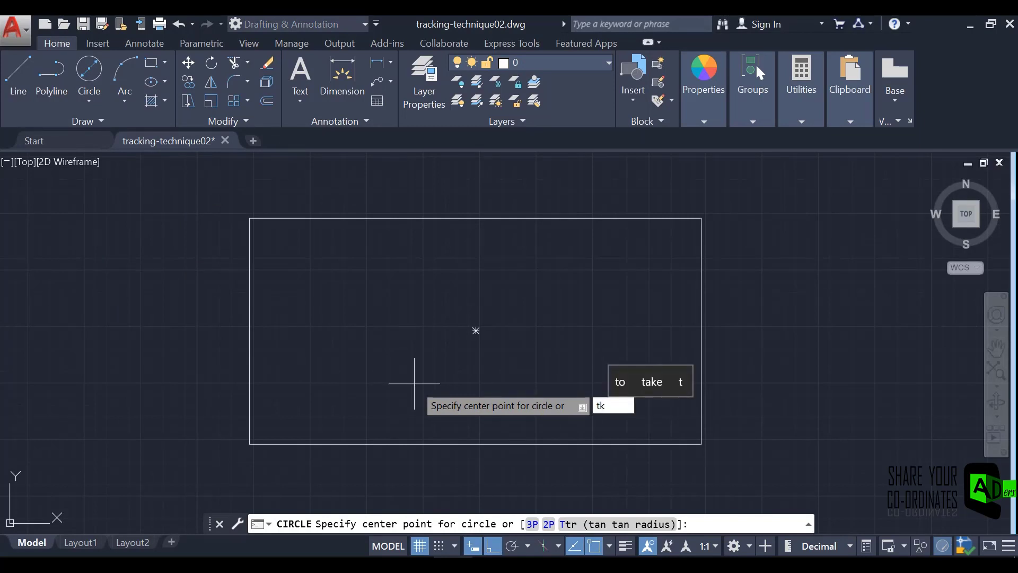
key("Return")
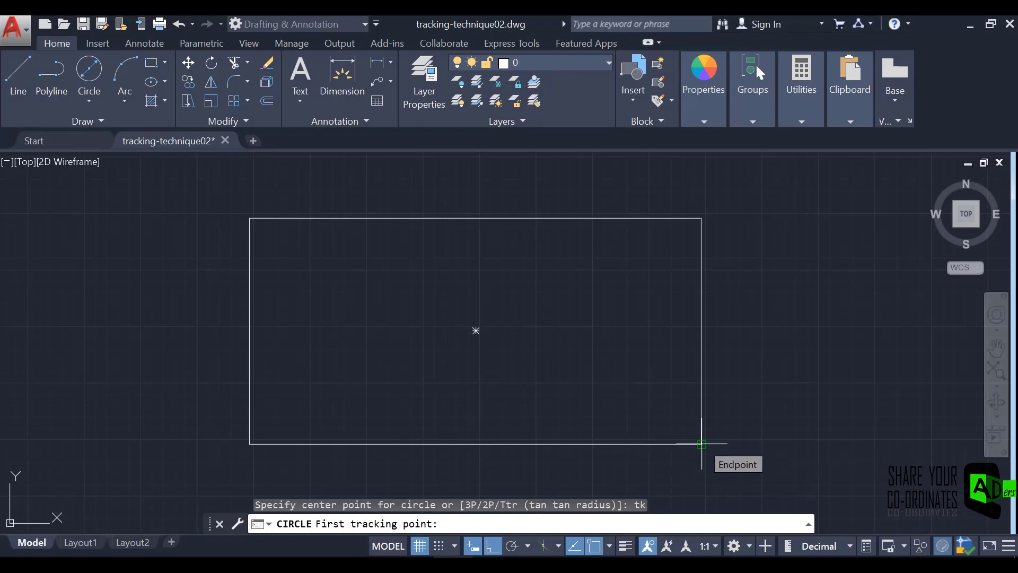
left_click(701, 444)
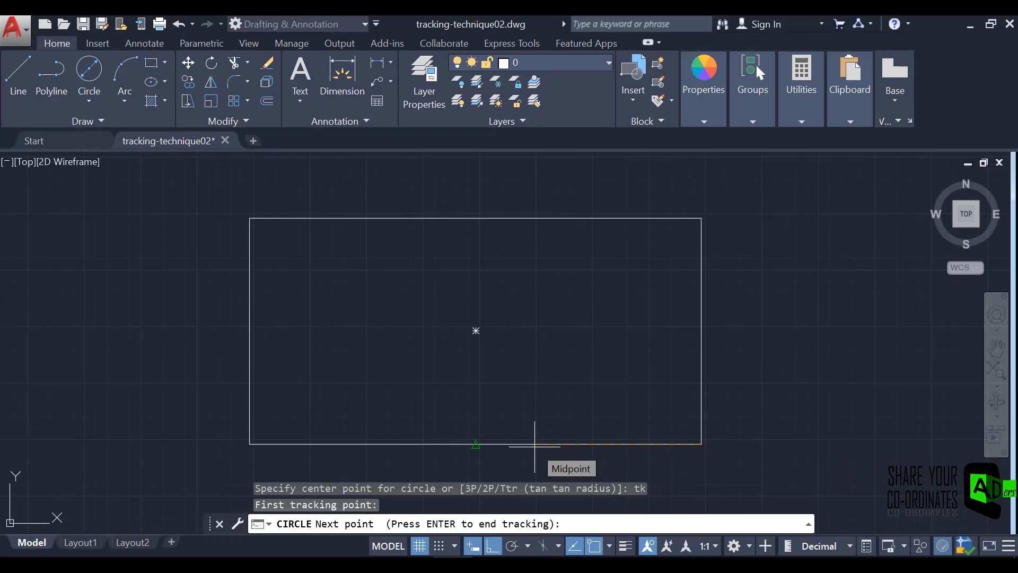
type("6")
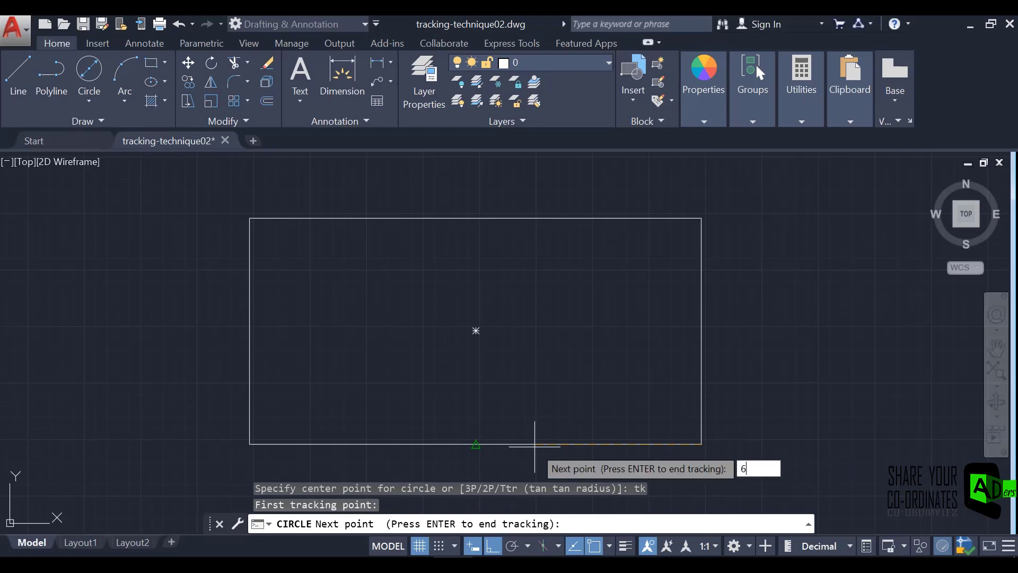
key("Return")
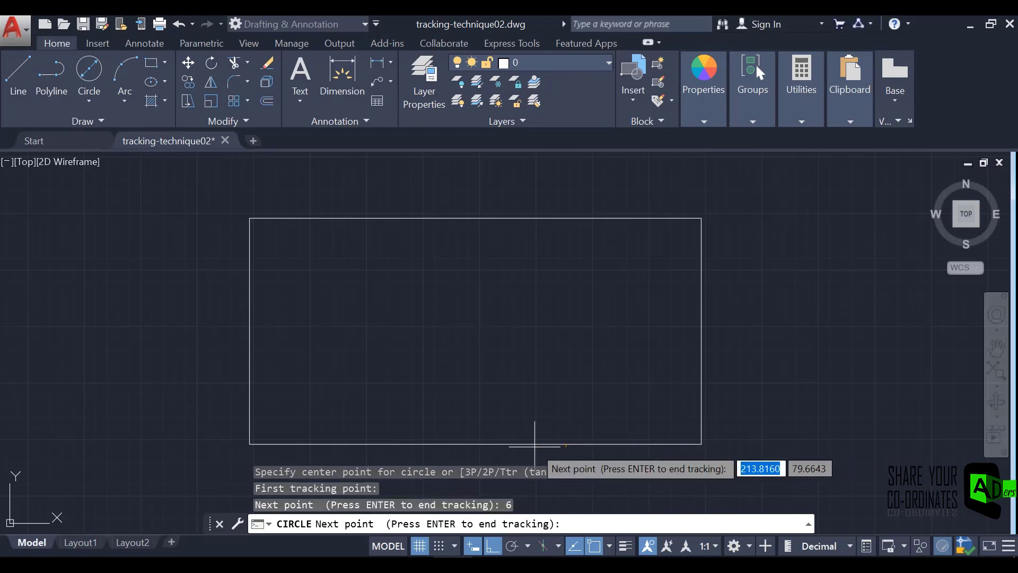
left_click(473, 331)
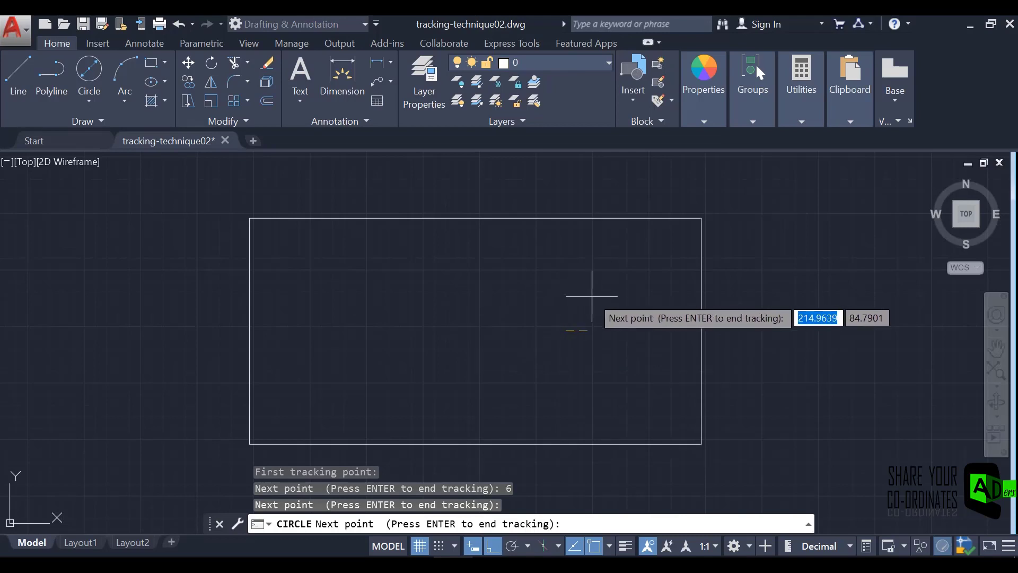
key("Return")
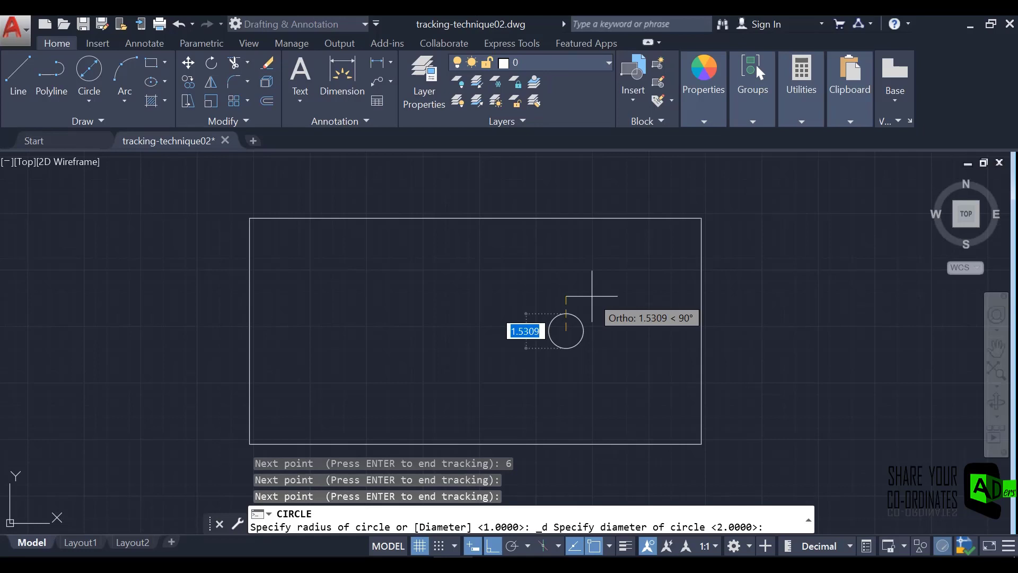
type("4")
key("Return")
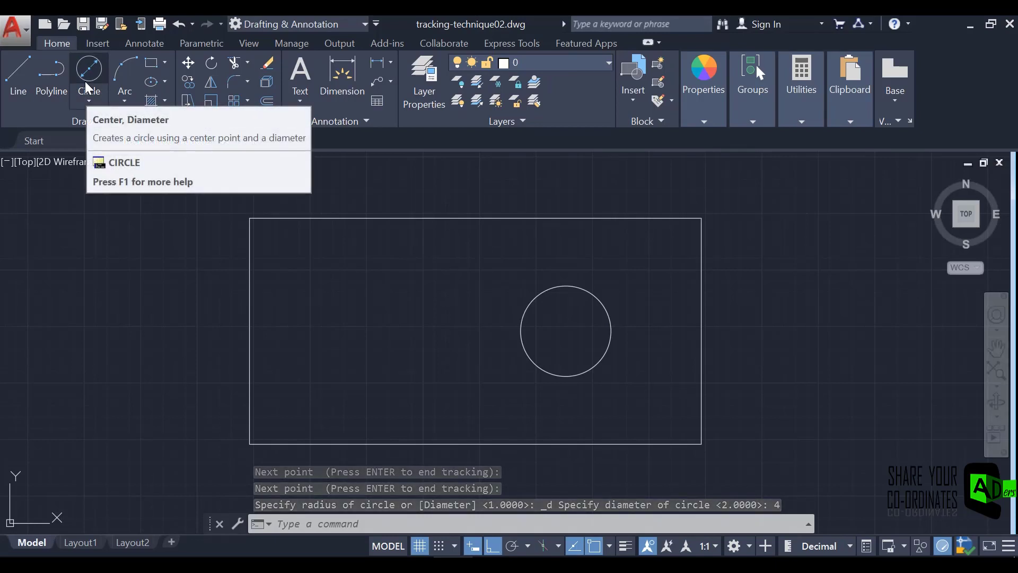
Draw a diameter 2 circle using tk tracking, centred 8 units left and 2 units up from the large circle's centre.
left_click(90, 98)
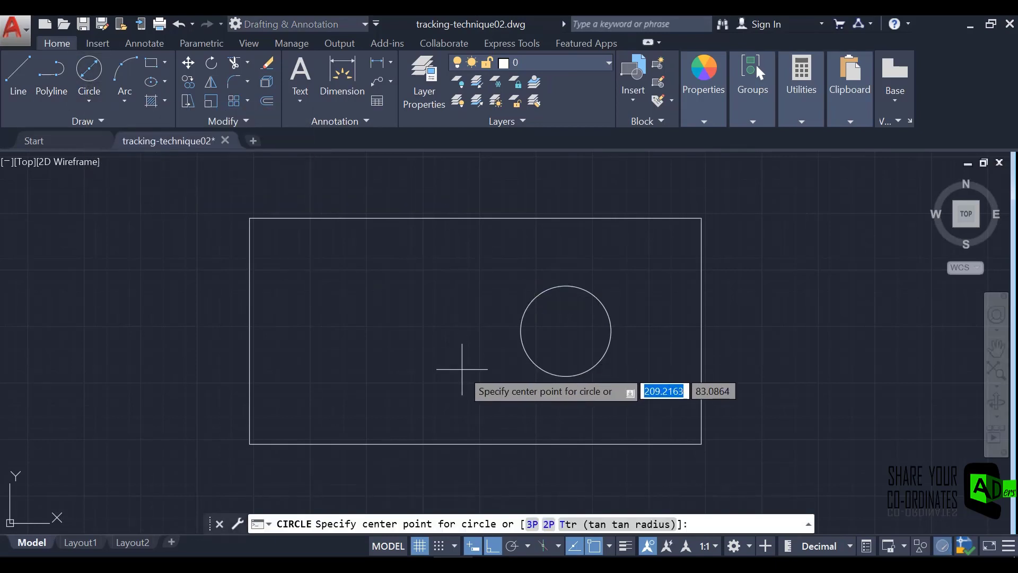
type("tk")
key("Return")
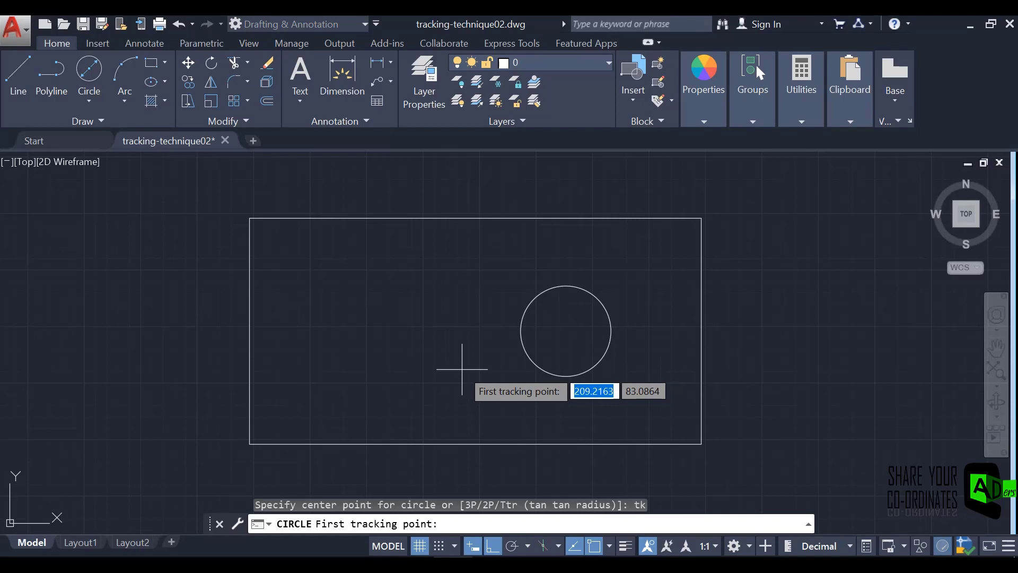
left_click(565, 330)
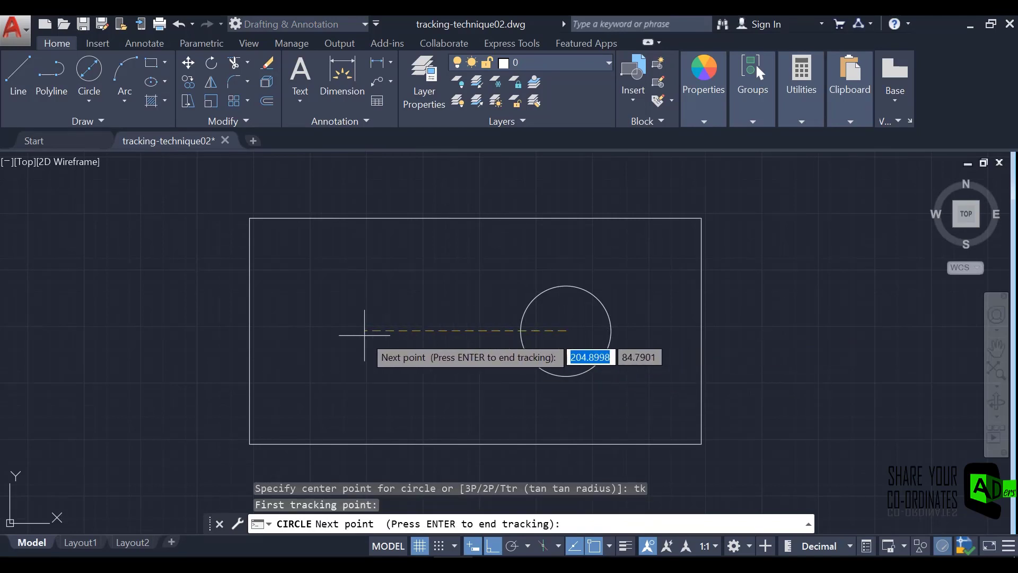
type("8")
key("Return")
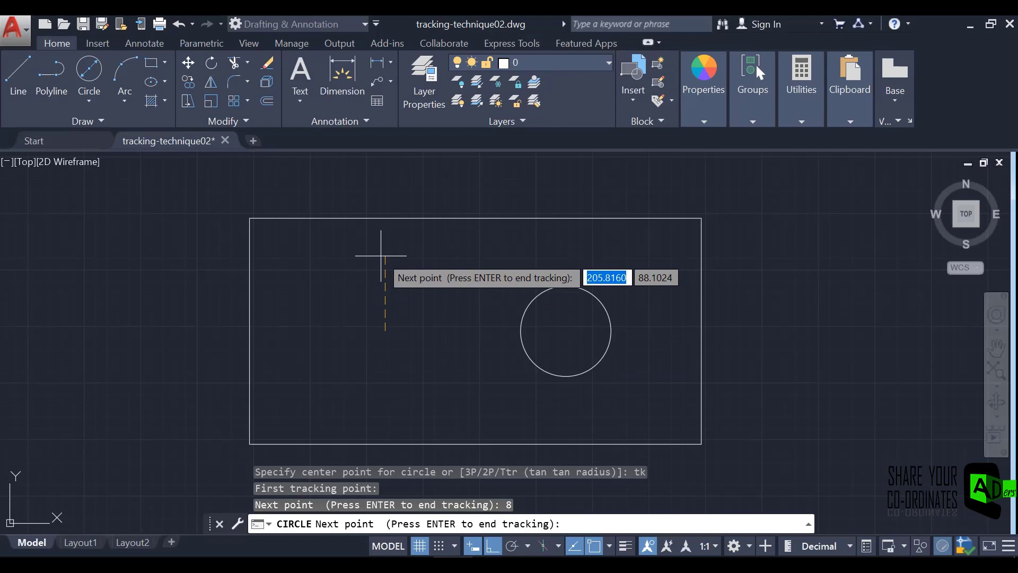
type("2")
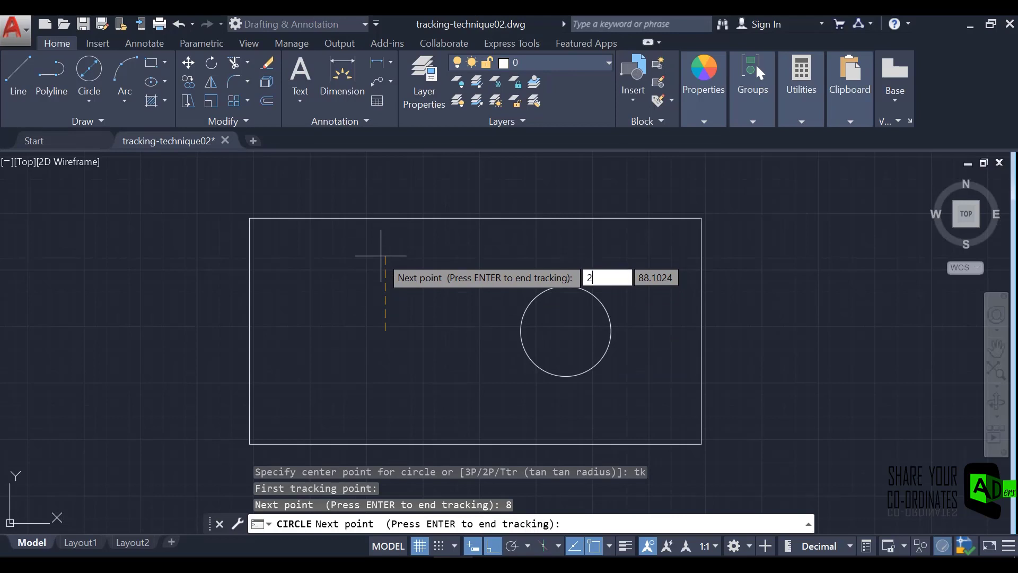
key("Return")
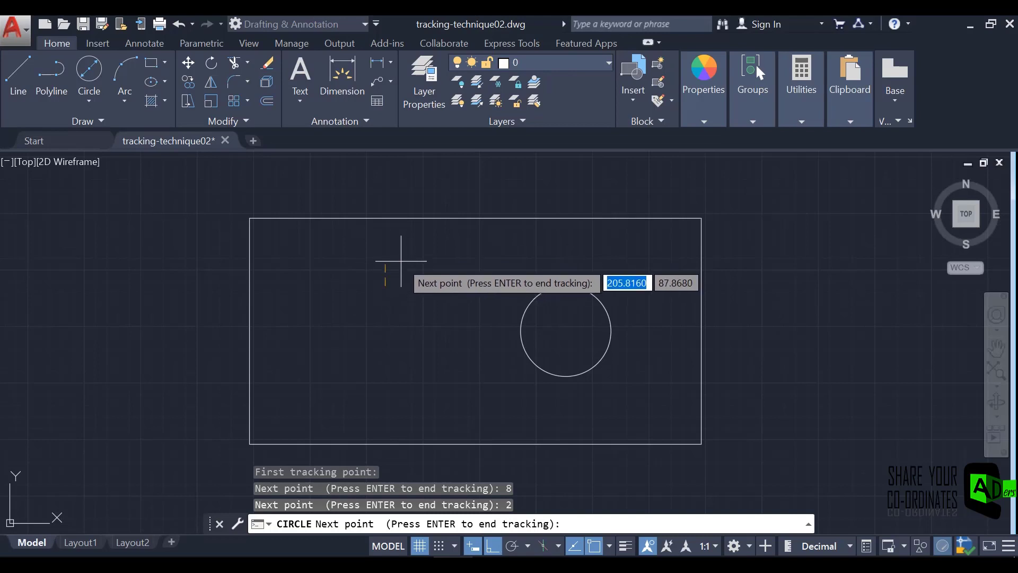
key("Return")
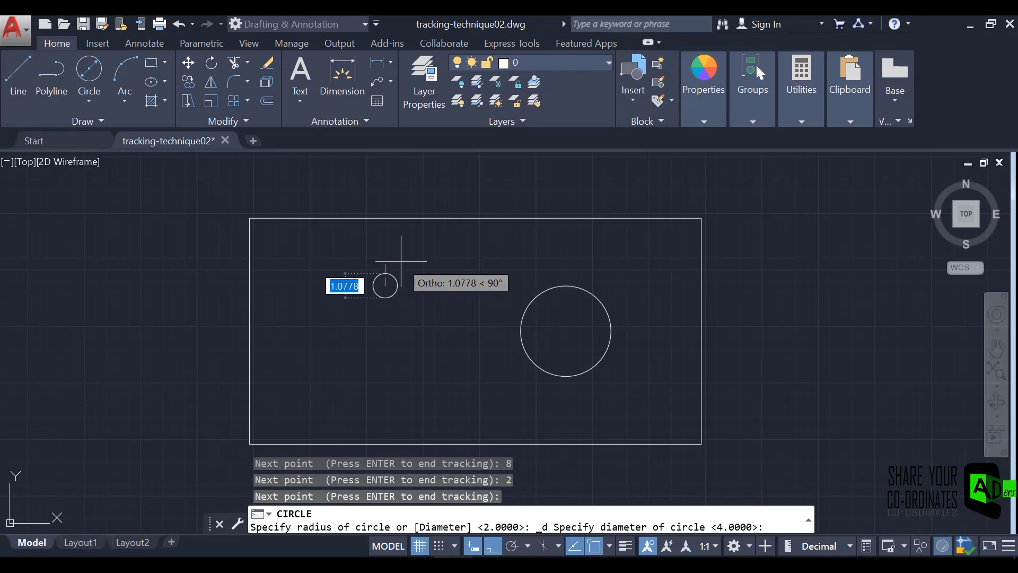
type("2")
key("Return")
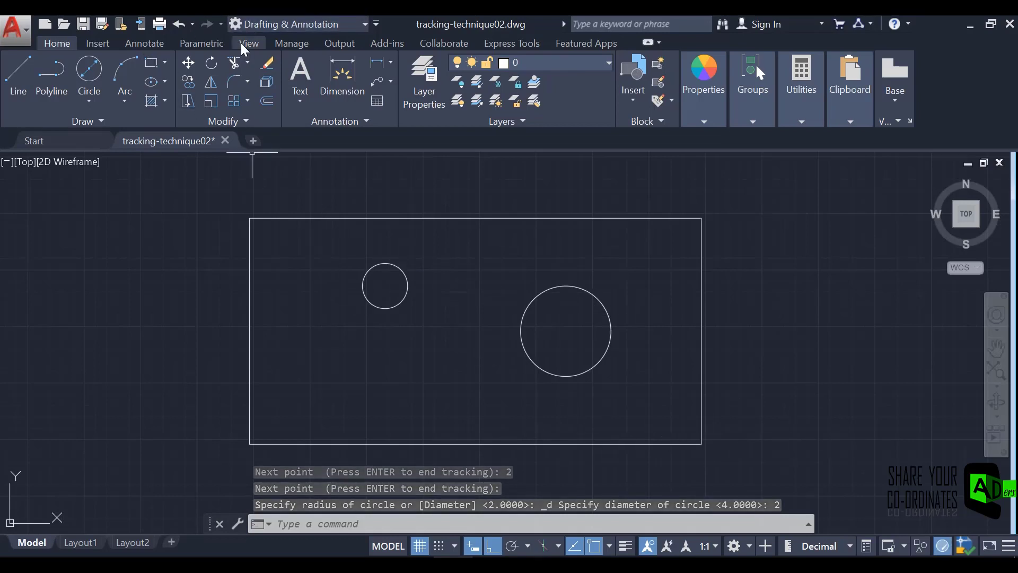
Add a linear dimension for the rectangle's height, placed outside its left edge.
left_click(146, 44)
left_click(280, 77)
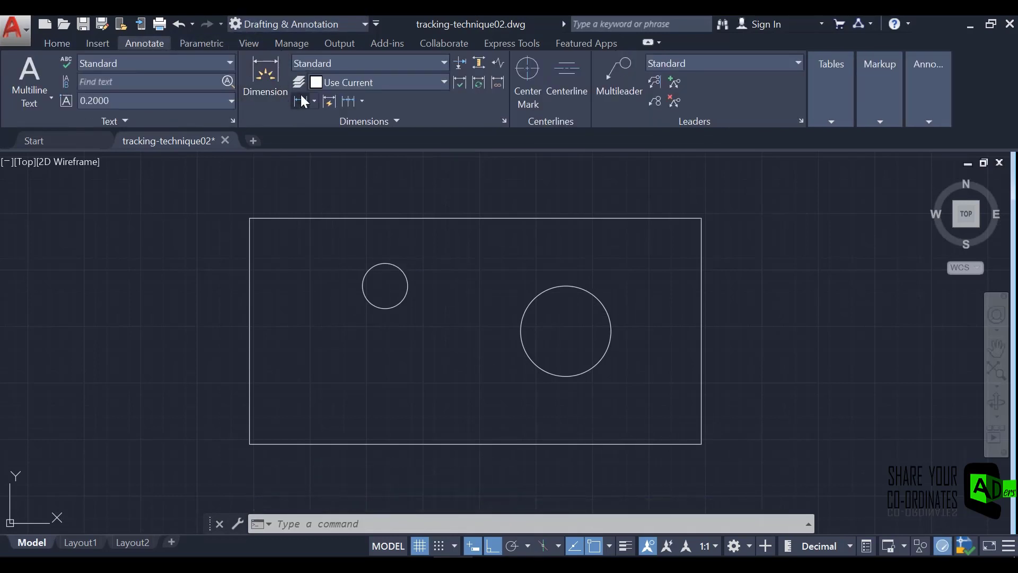
left_click(250, 218)
left_click(249, 444)
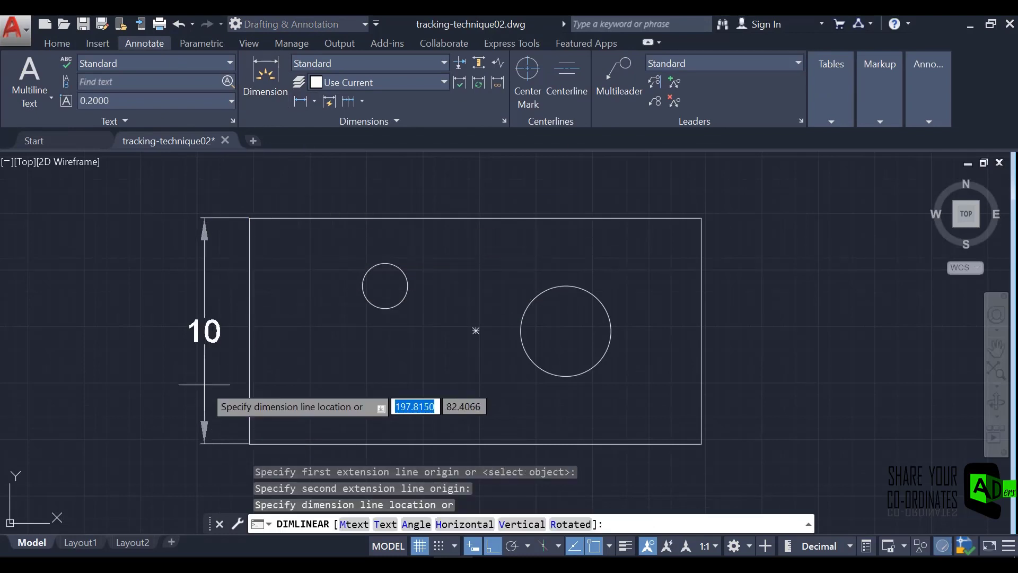
left_click(185, 364)
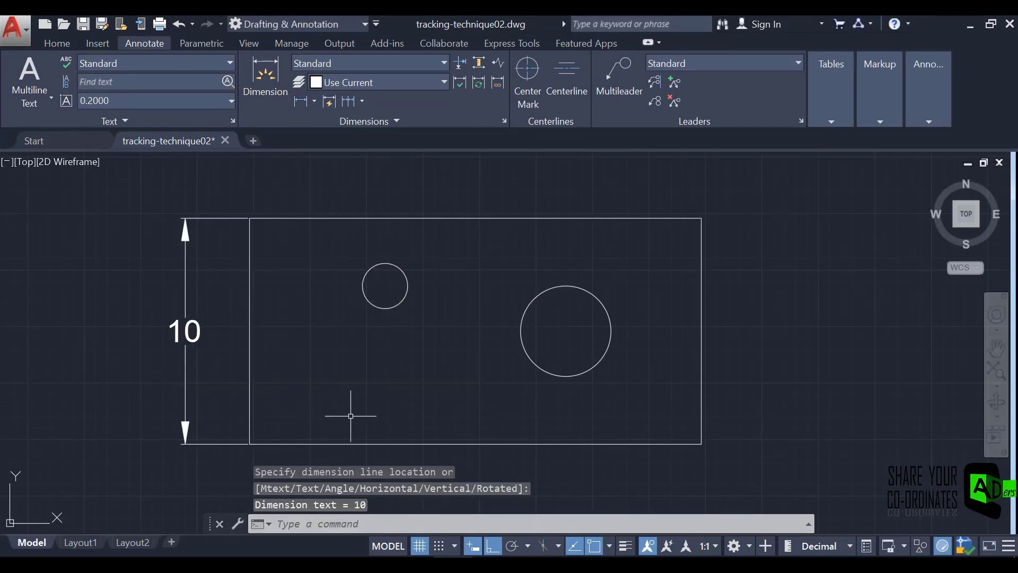
Add a linear dimension for the rectangle's width, placed well below its bottom edge.
left_click(301, 101)
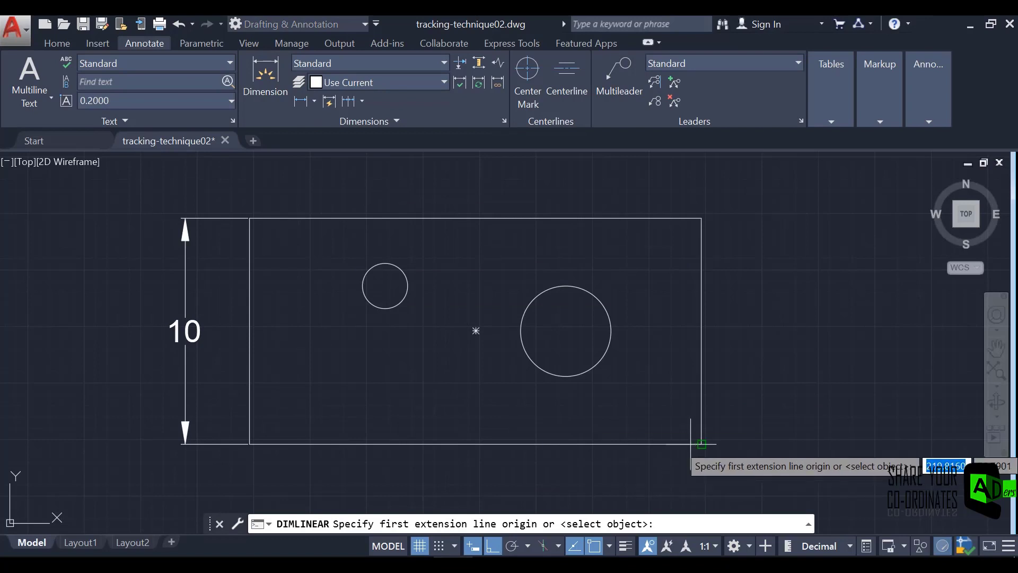
left_click(701, 443)
left_click(242, 438)
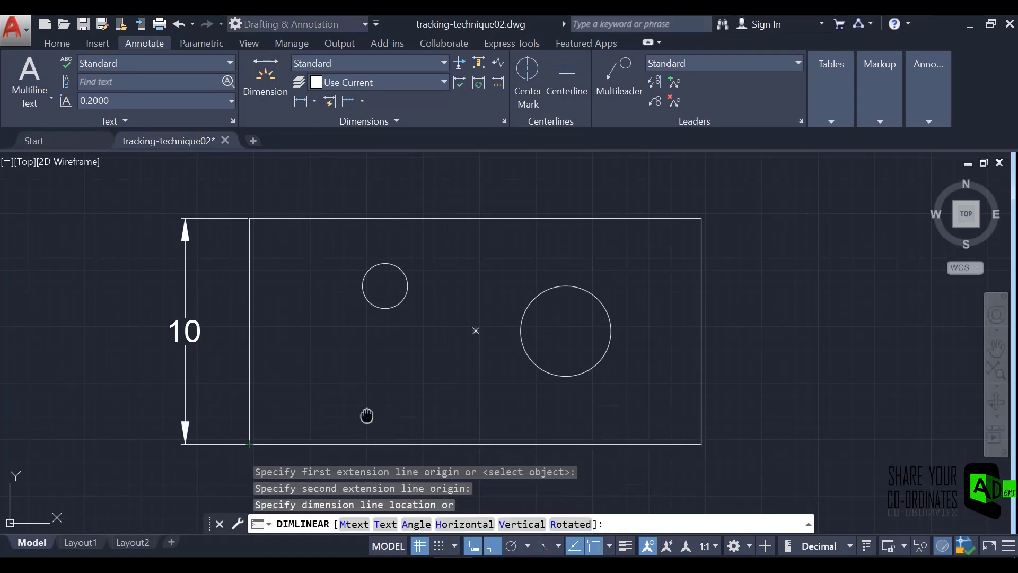
middle_click_drag(366, 414, 369, 274)
left_click(416, 397)
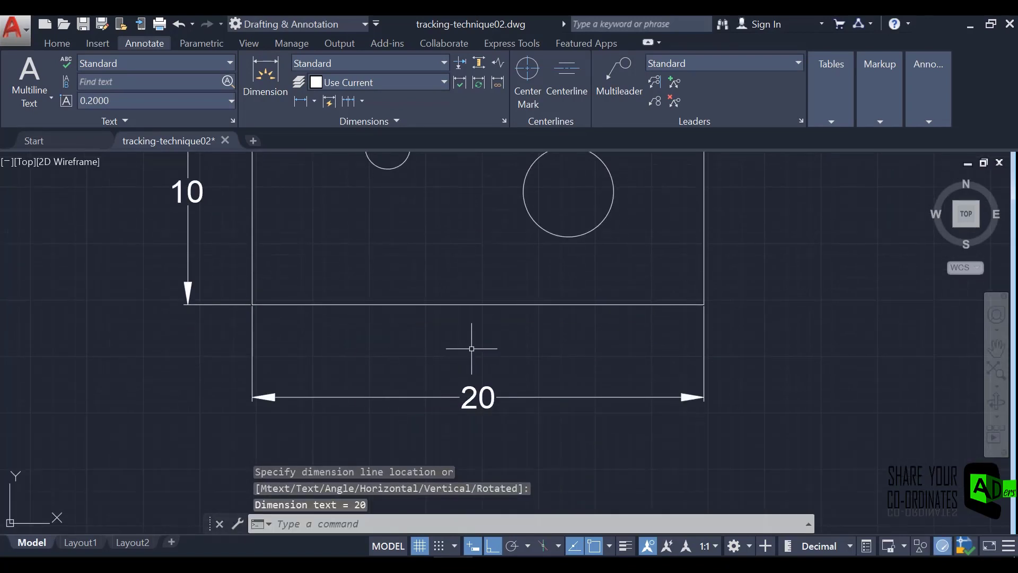
Dimension the horizontal distance from the large circle's centre to the rectangle's lower-right corner, placed between the bottom edge and the width dimension.
middle_click_drag(470, 346, 468, 395)
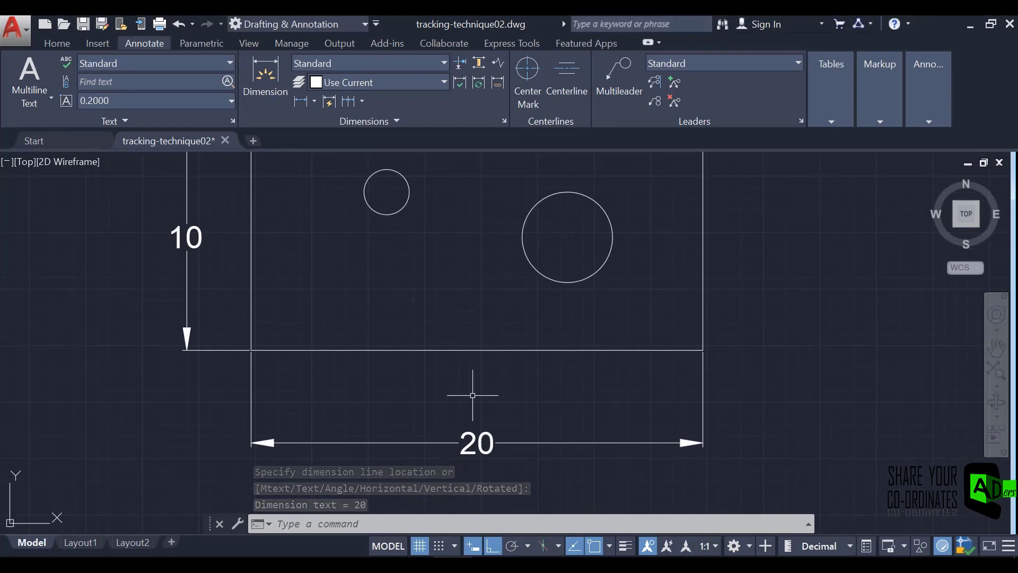
key("space")
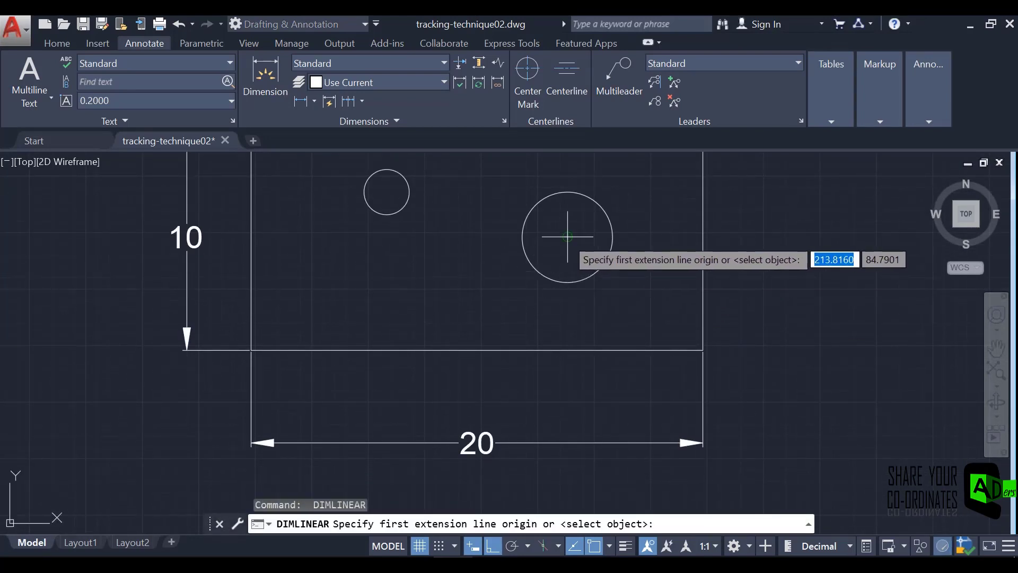
left_click(478, 236)
left_click(698, 348)
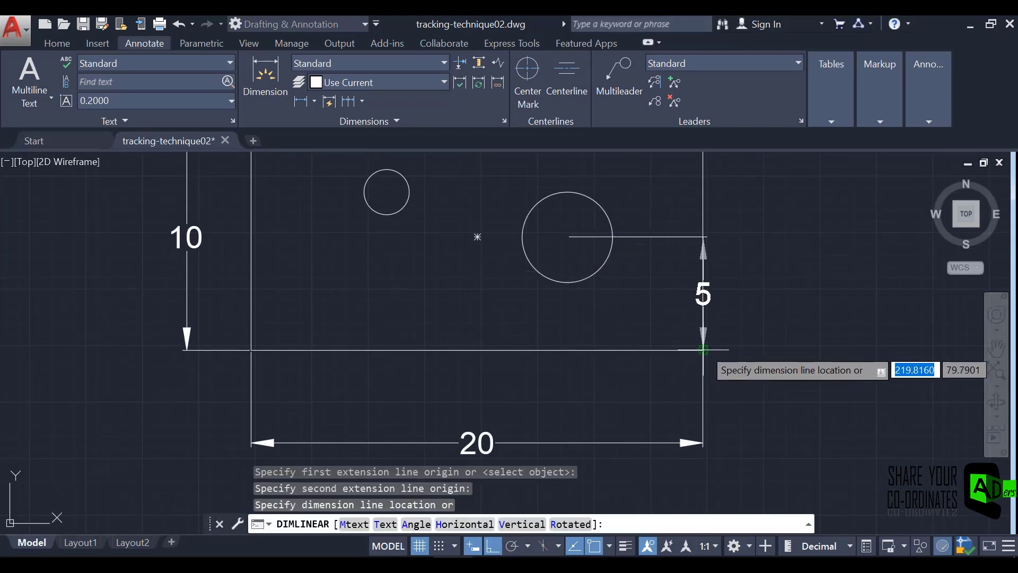
left_click(640, 382)
Dimension the horizontal distance between the two circle centres, aligned with the large circle's horizontal dimension below the rectangle.
key("space")
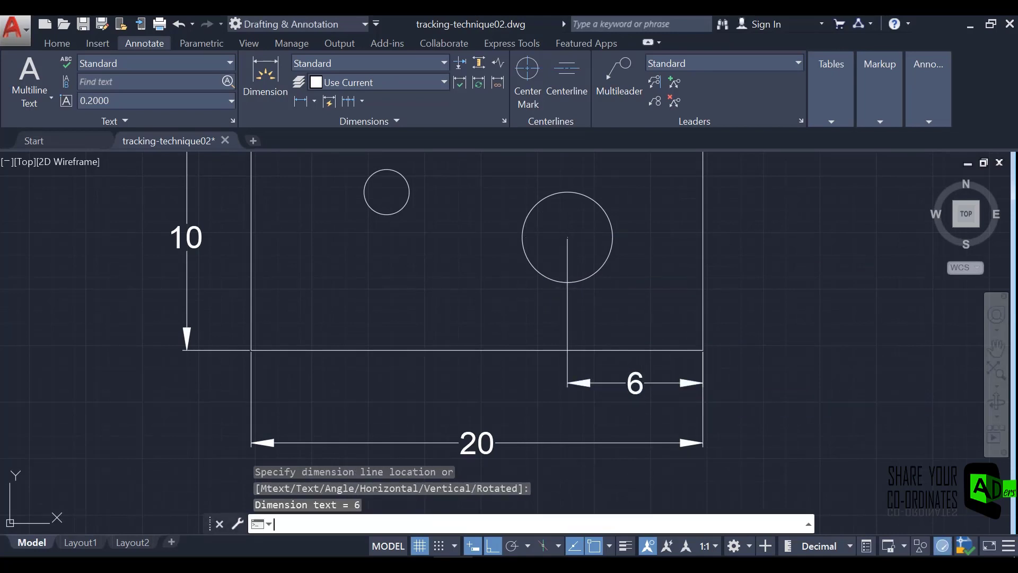
left_click(567, 237)
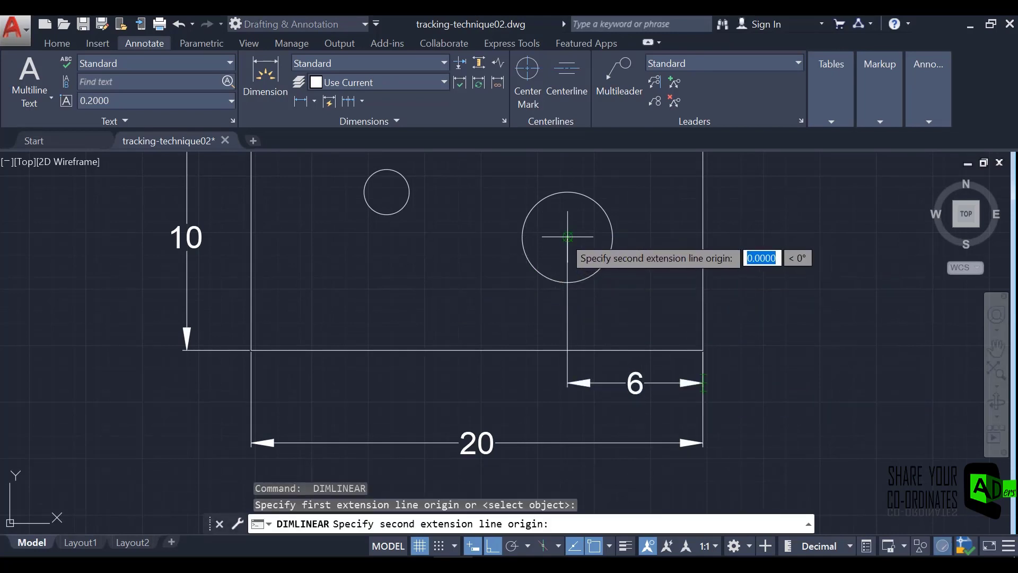
left_click(387, 191)
left_click(570, 382)
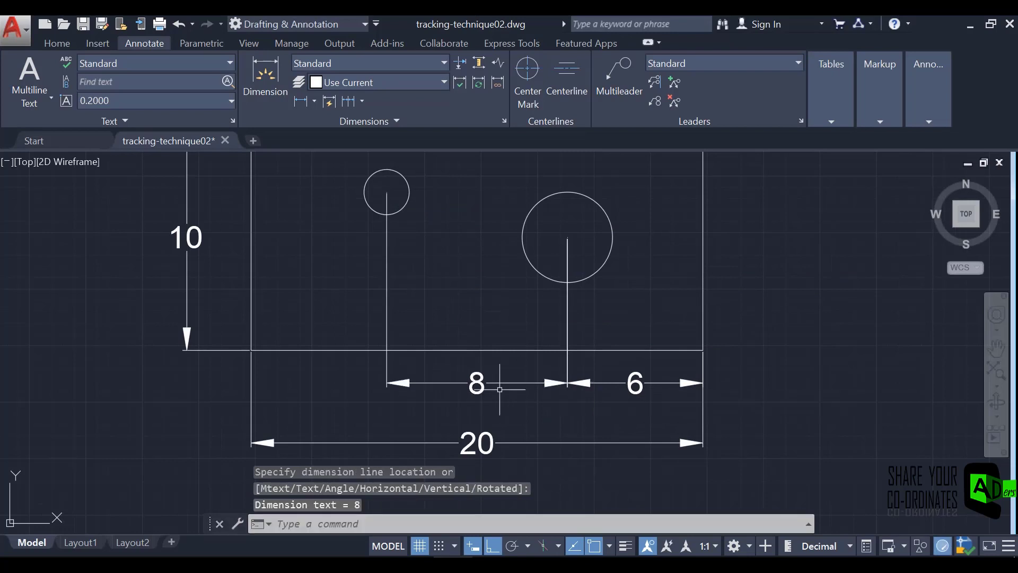
Dimension the vertical distance between the two circle centres, placed inside the rectangle left of the small circle.
key("space")
left_click(386, 191)
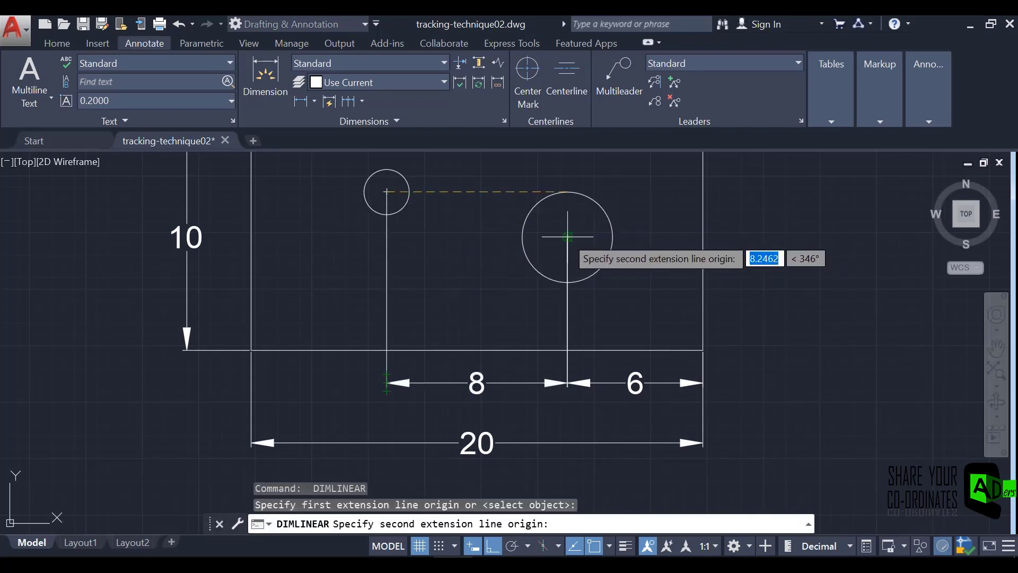
left_click(568, 237)
left_click(331, 236)
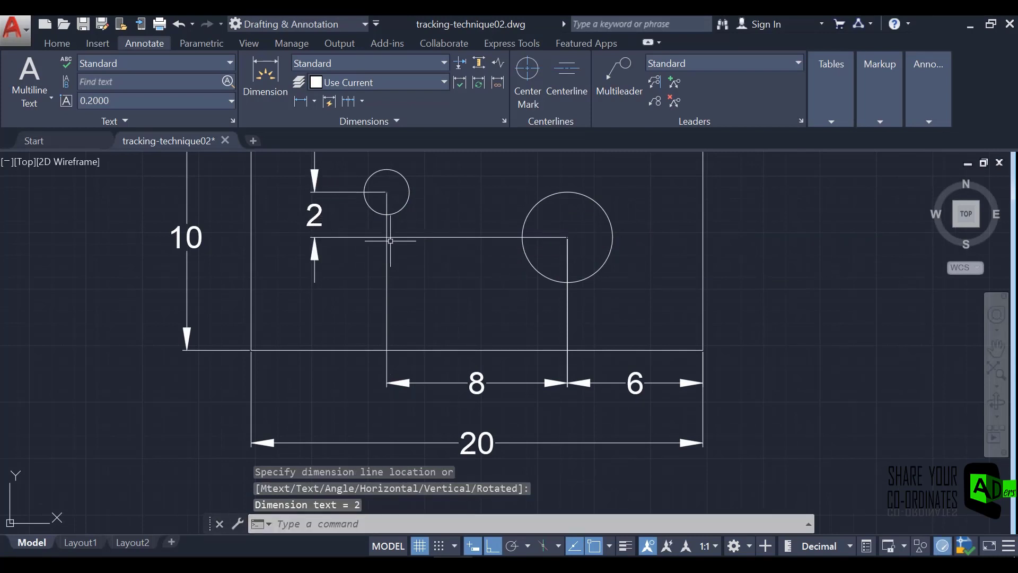
Add a diameter dimension to the small circle, with its text placed above the rectangle's upper-left area.
scroll(430, 270, "down", 4)
scroll(371, 222, "up", 4)
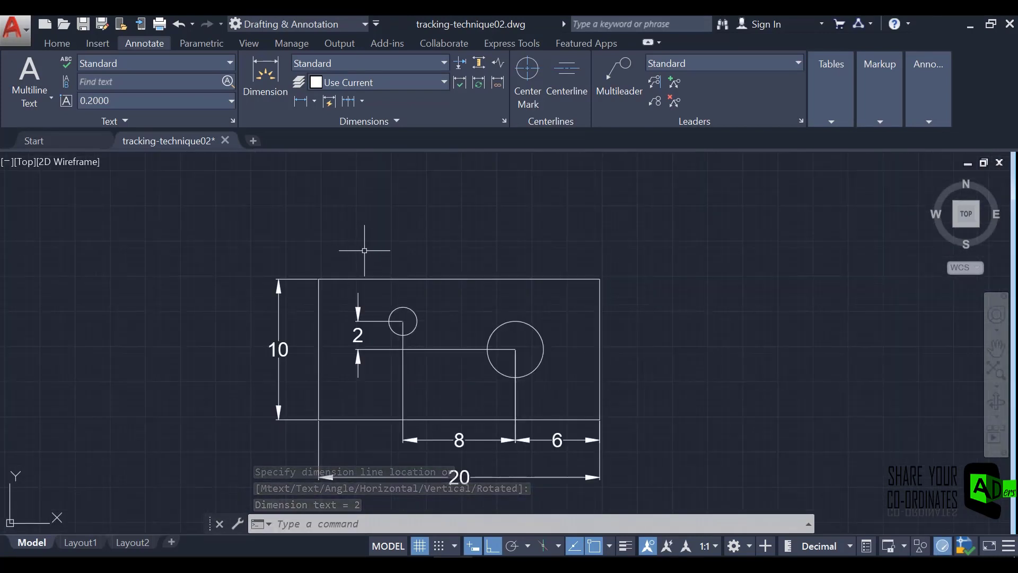
left_click(314, 100)
left_click(333, 291)
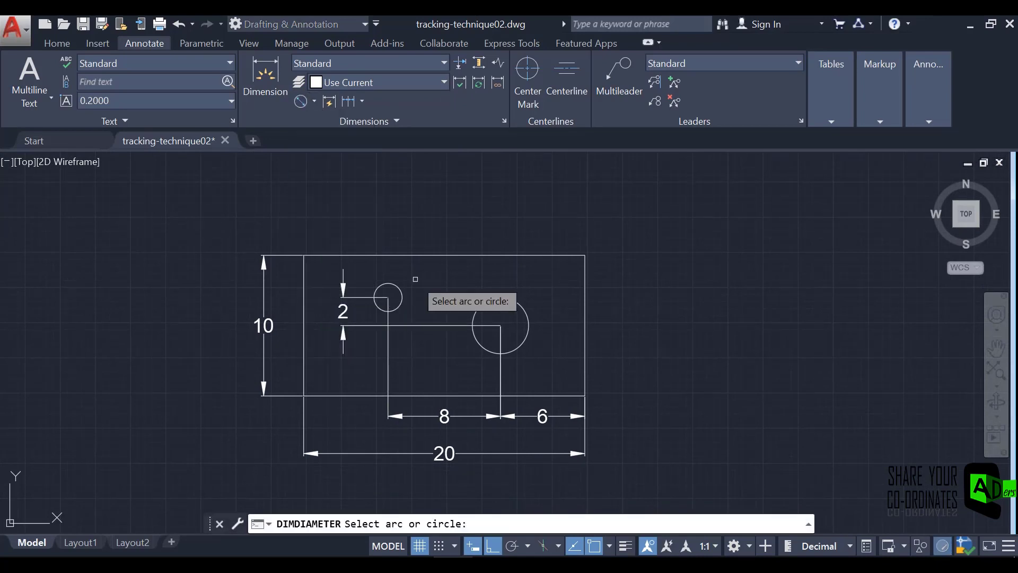
left_click(397, 287)
left_click(342, 211)
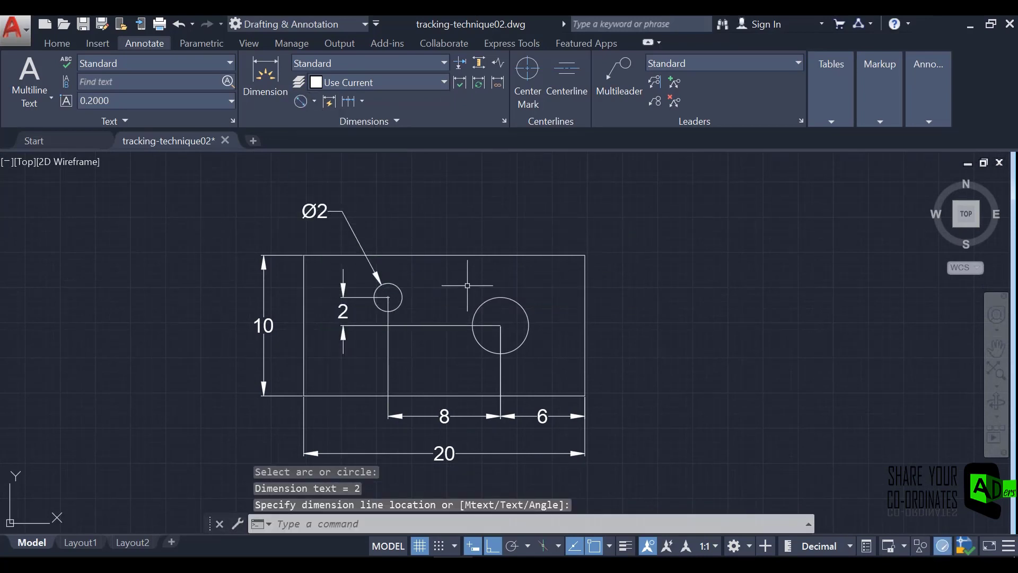
Add a diameter dimension to the large circle, with its text placed above the rectangle's upper-right area.
key("Return")
left_click(490, 297)
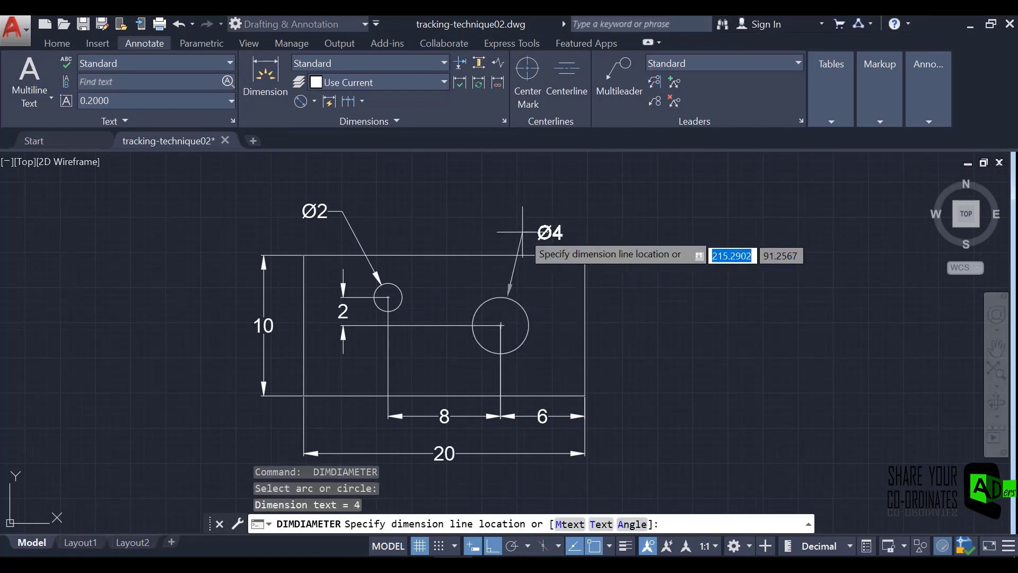
left_click(543, 213)
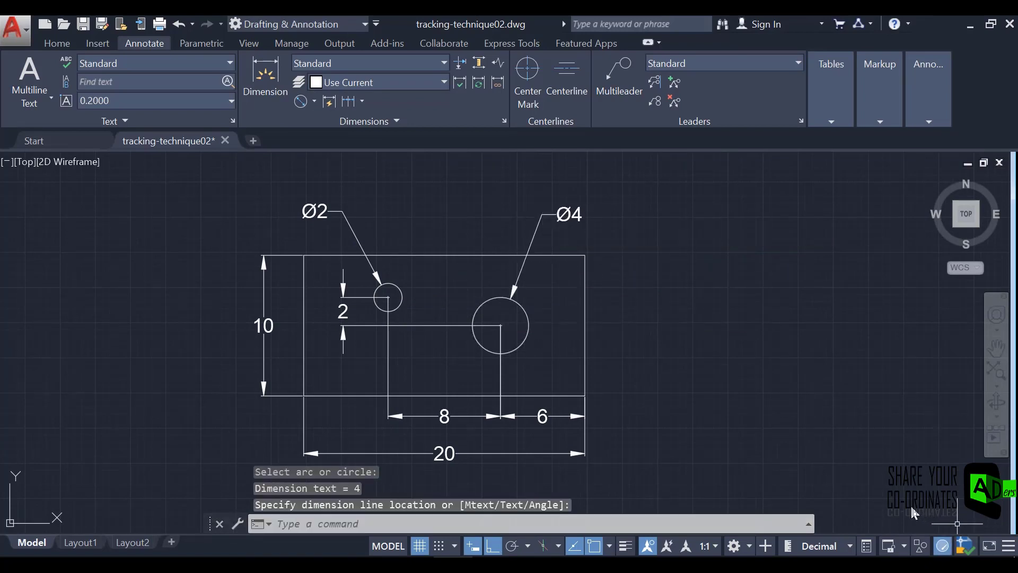
scroll(742, 415, "down", 2)
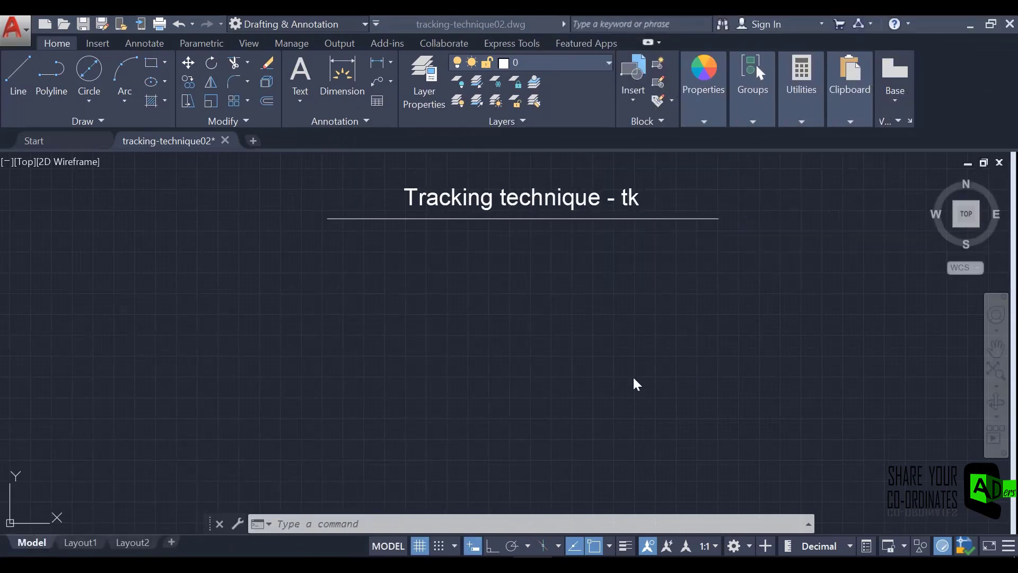
left_click(90, 71)
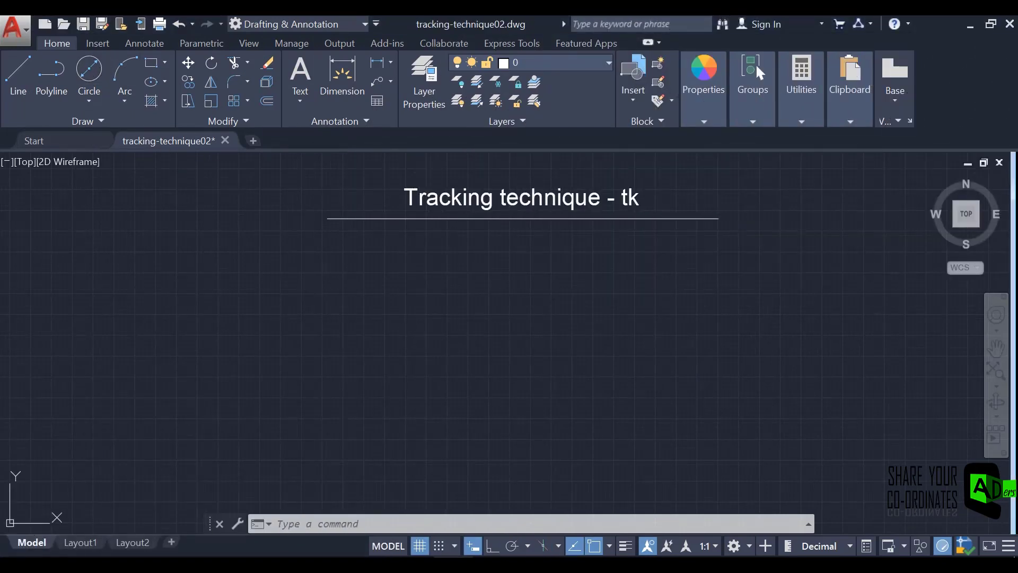
left_click(531, 379)
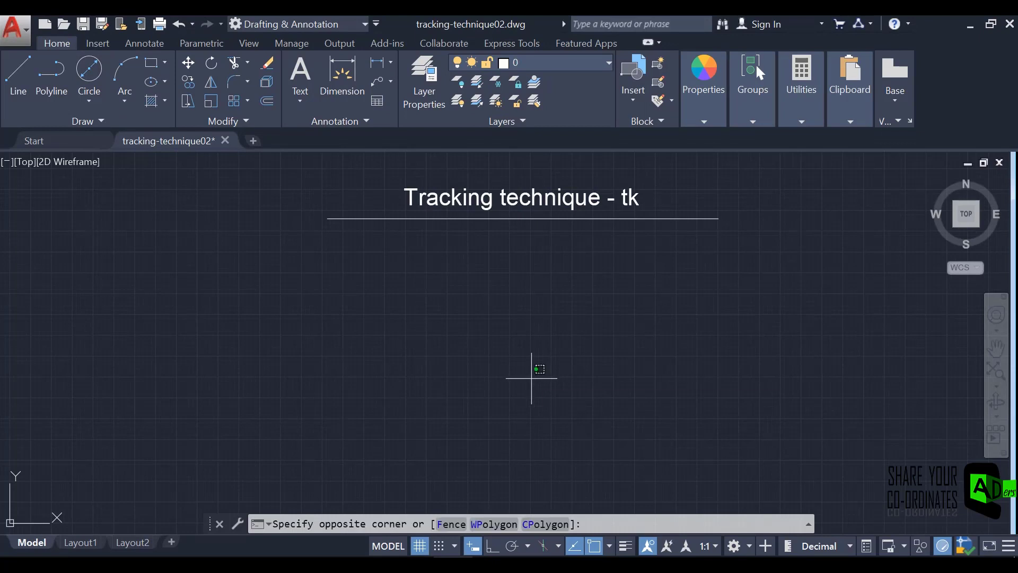
key("Escape")
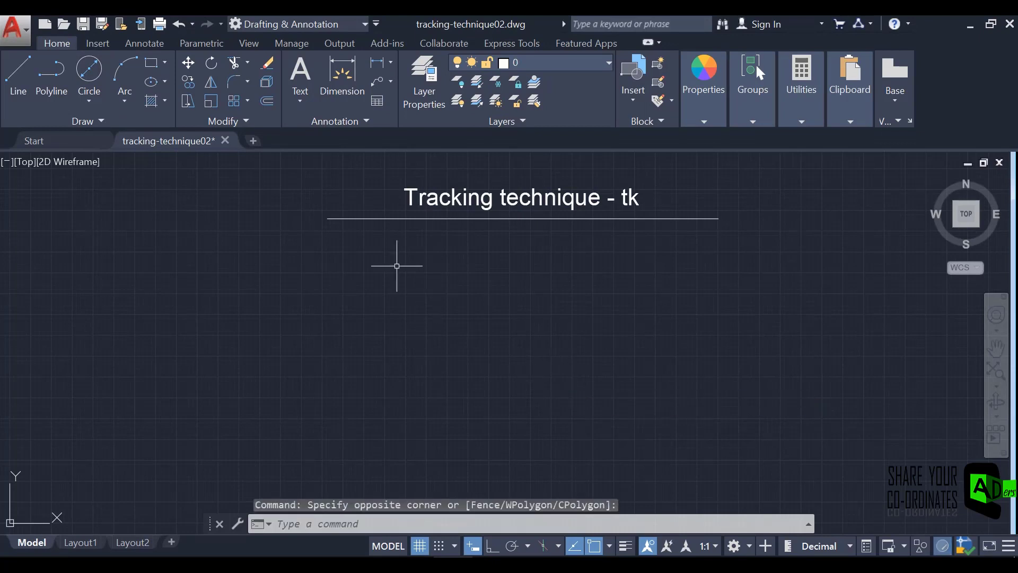
Draw a circle with a diameter of 20 in the empty area below the Tracking technique title.
left_click(89, 72)
left_click(537, 380)
type("d")
key("Return")
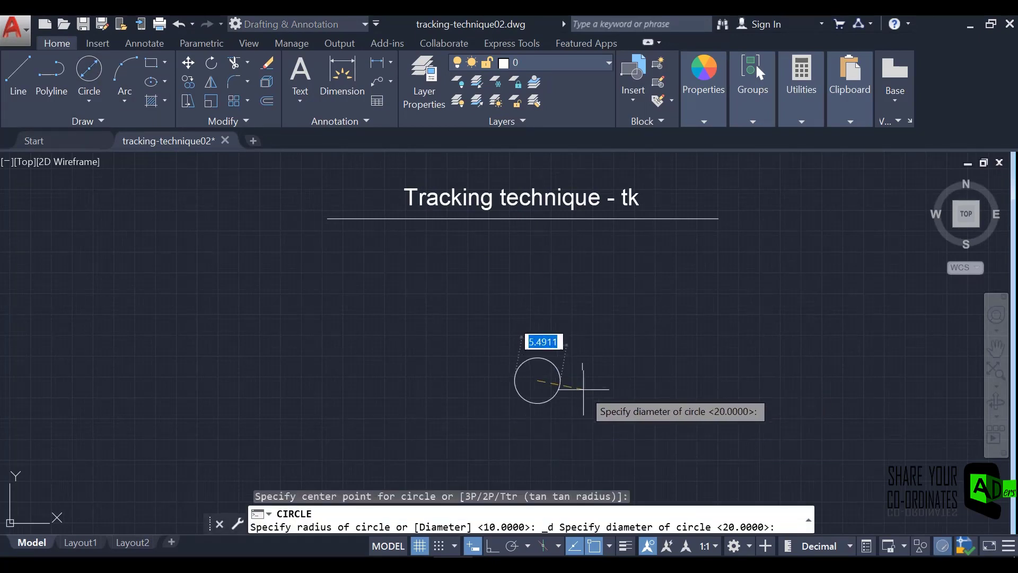
key("BackSpace")
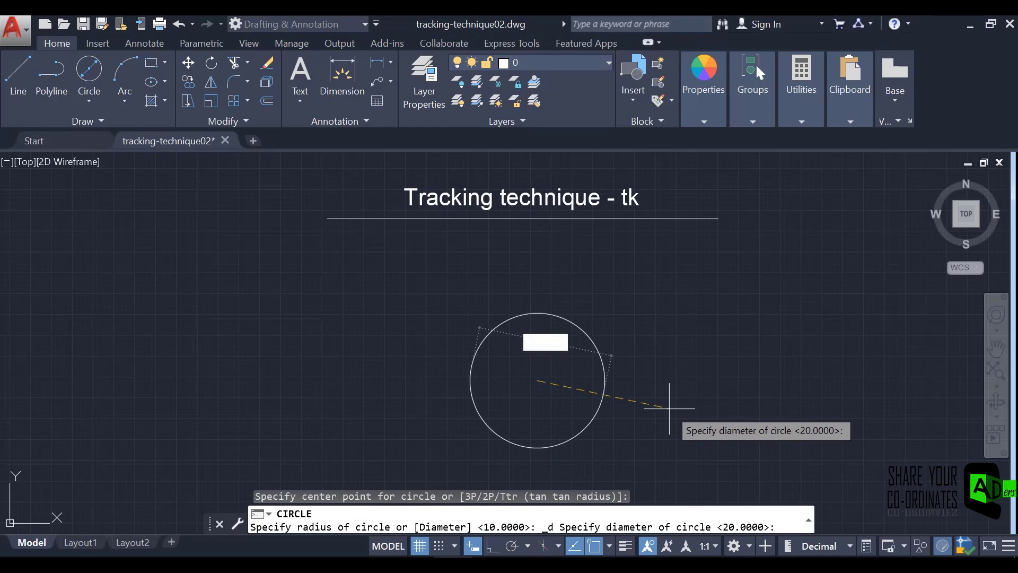
type("20")
key("Return")
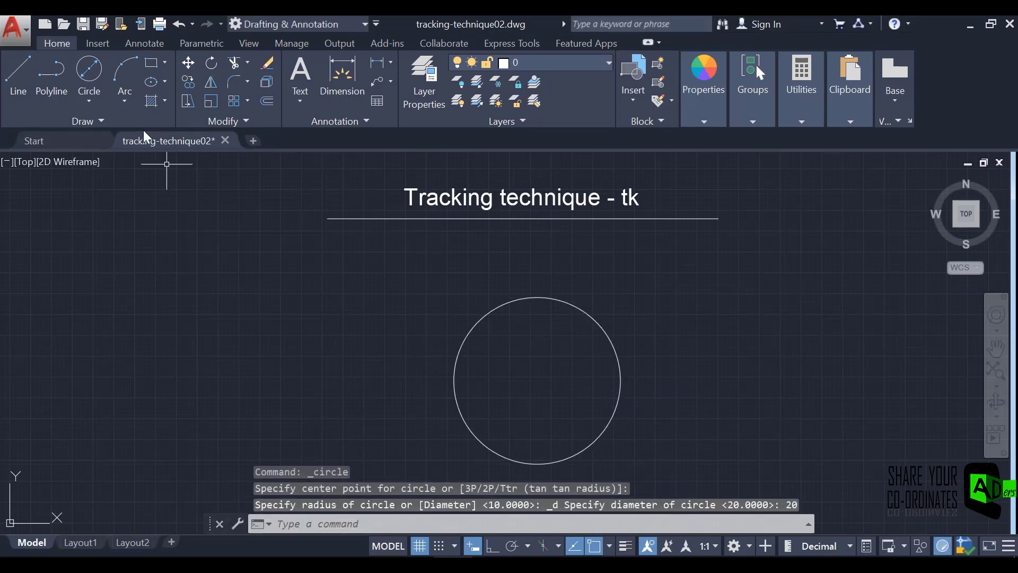
Draw a rectangle 3 long and 2 wide outside the circle, to its upper right, using the Dimensions option.
left_click(151, 62)
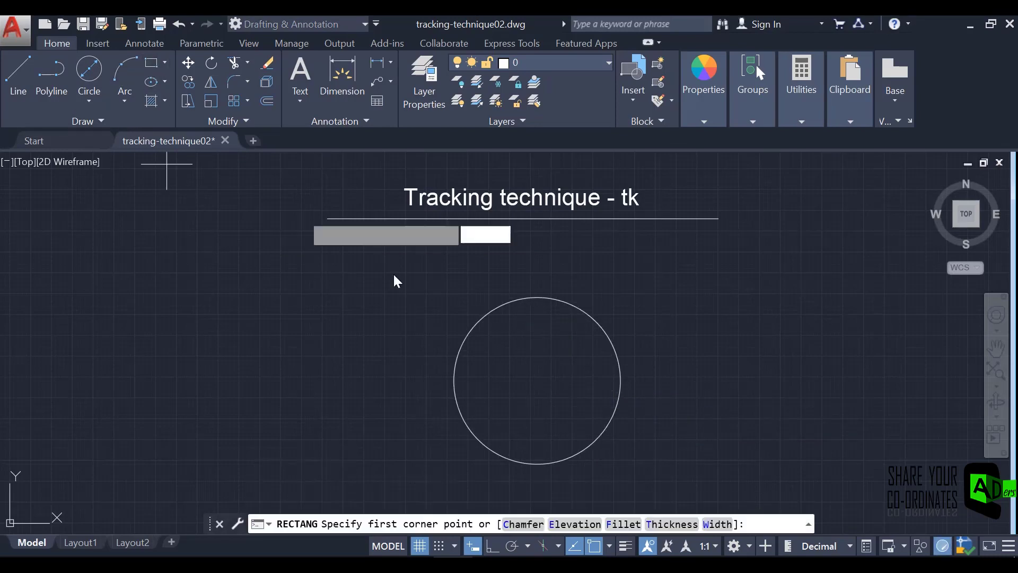
left_click(706, 304)
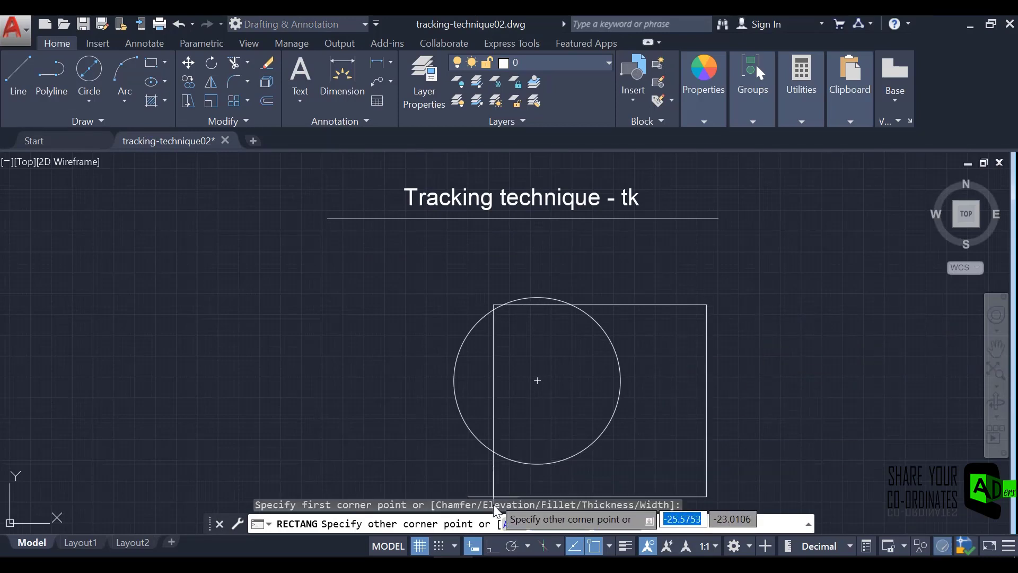
left_click(559, 525)
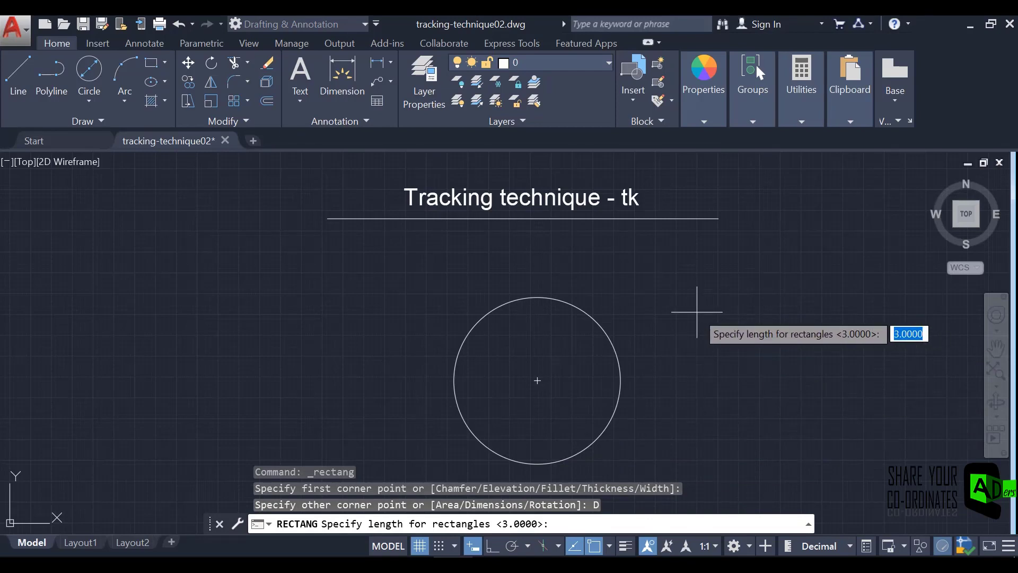
type("3")
key("Return")
type("2")
key("Return")
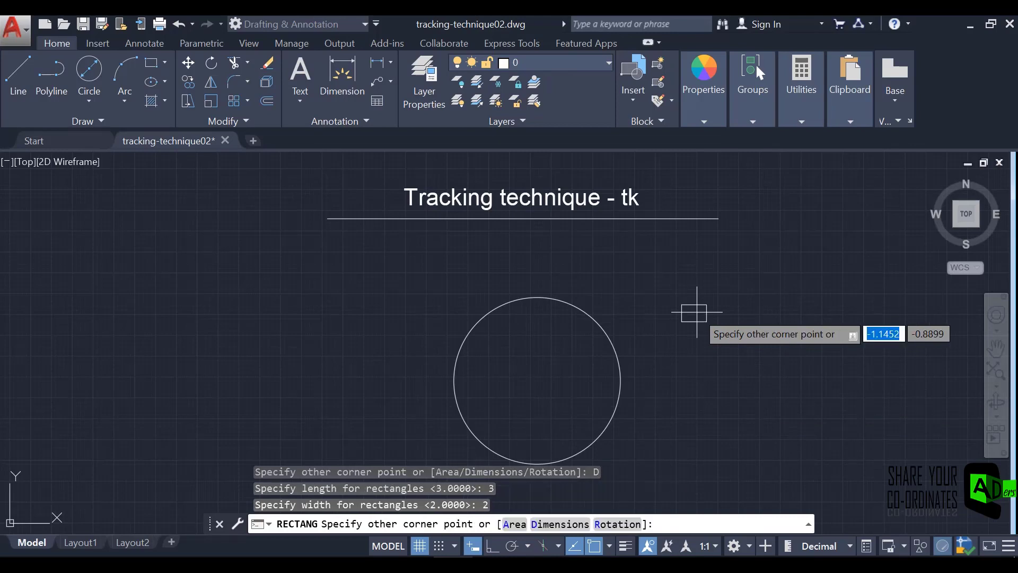
left_click(665, 317)
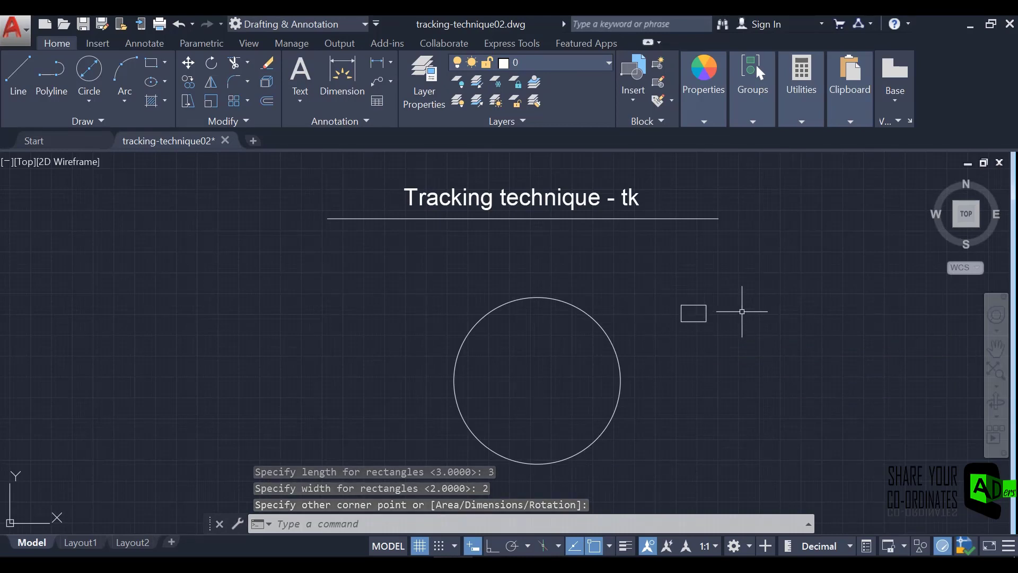
With Ortho on, draw guide lines from the circle's right quadrant, 7 units left and 3 units up.
scroll(687, 329, "up", 2)
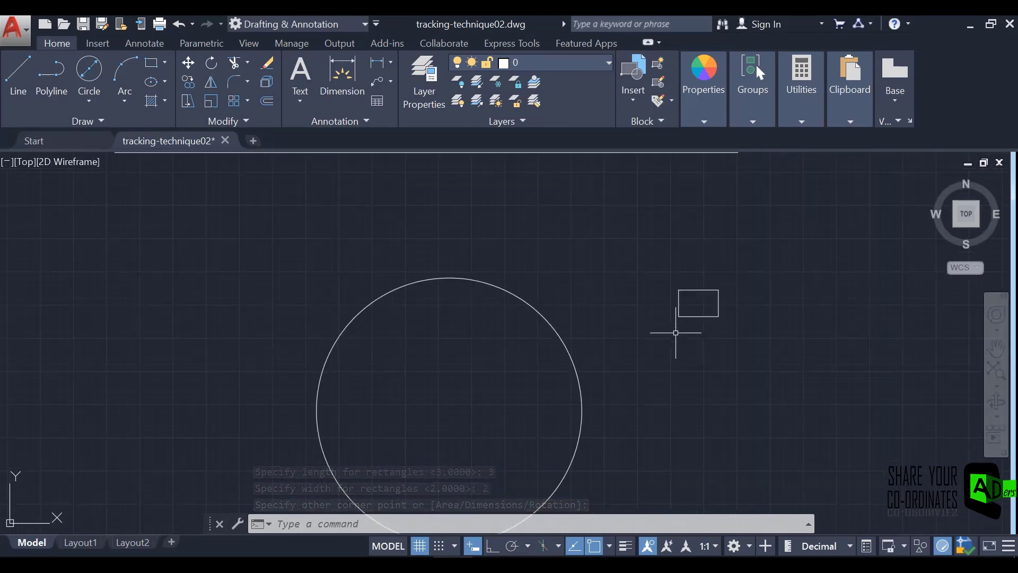
scroll(676, 332, "down", 2)
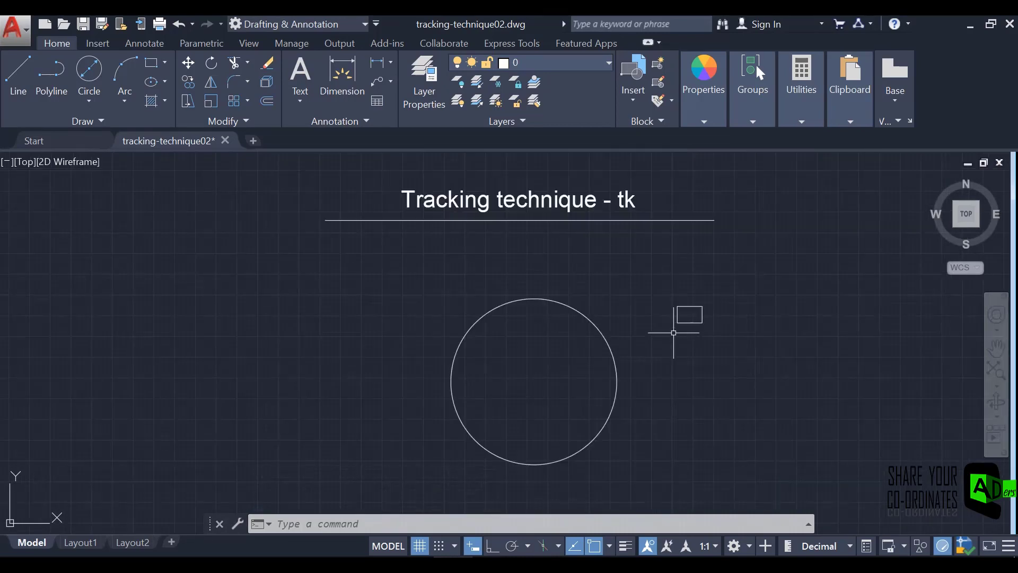
left_click(20, 67)
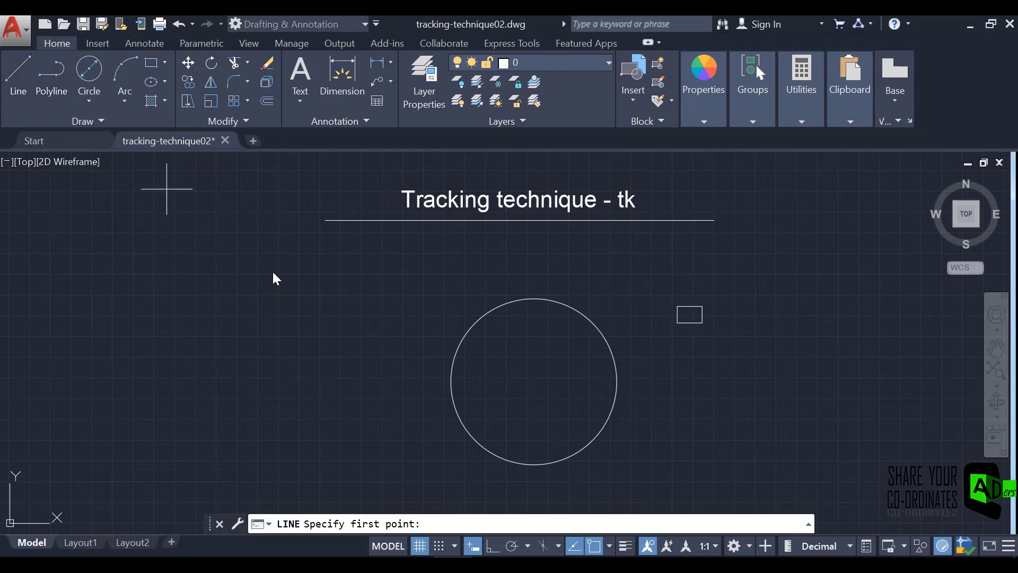
left_click(491, 547)
left_click(616, 381)
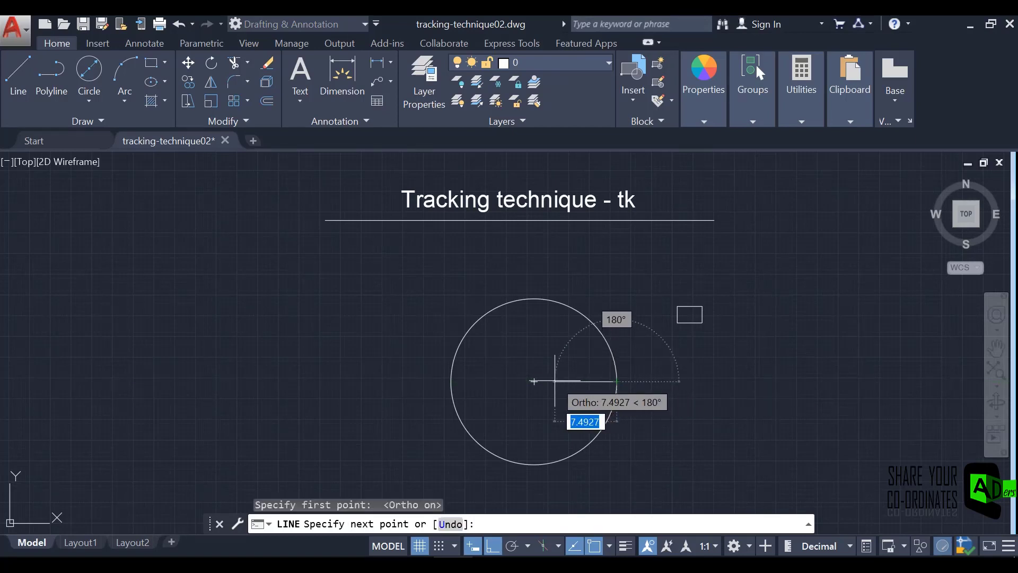
type("7")
key("Return")
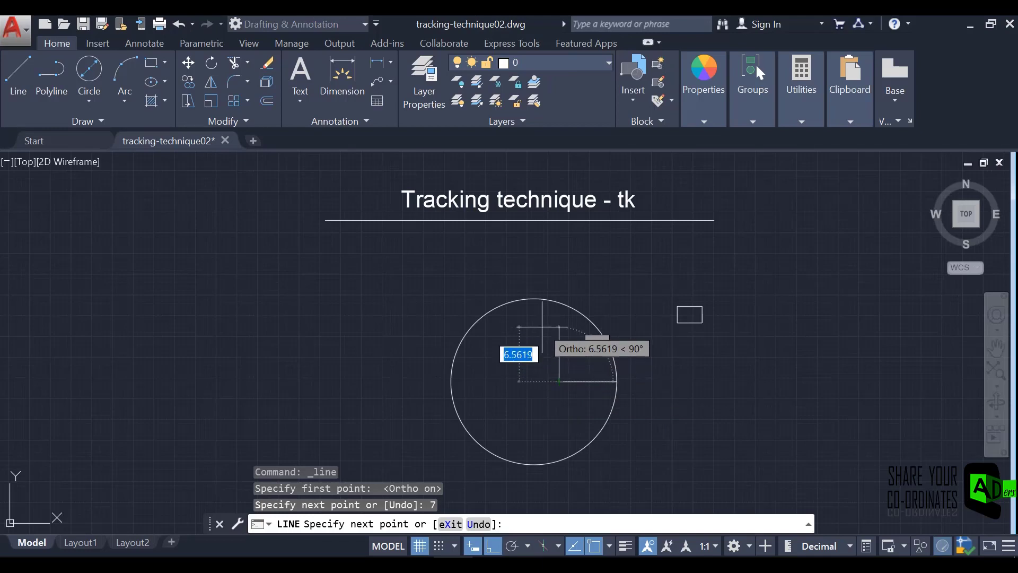
type("3")
key("Return")
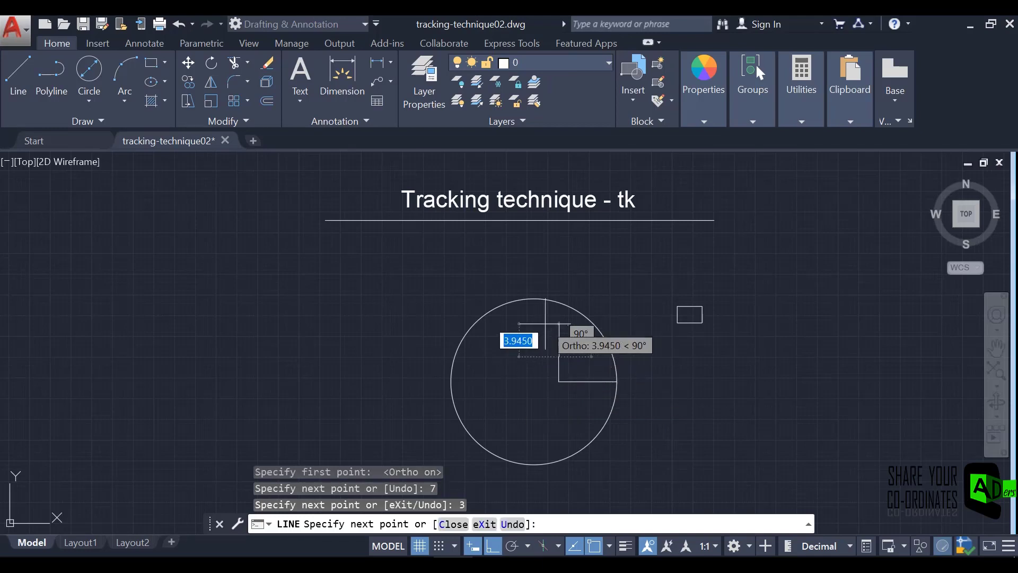
key("Escape")
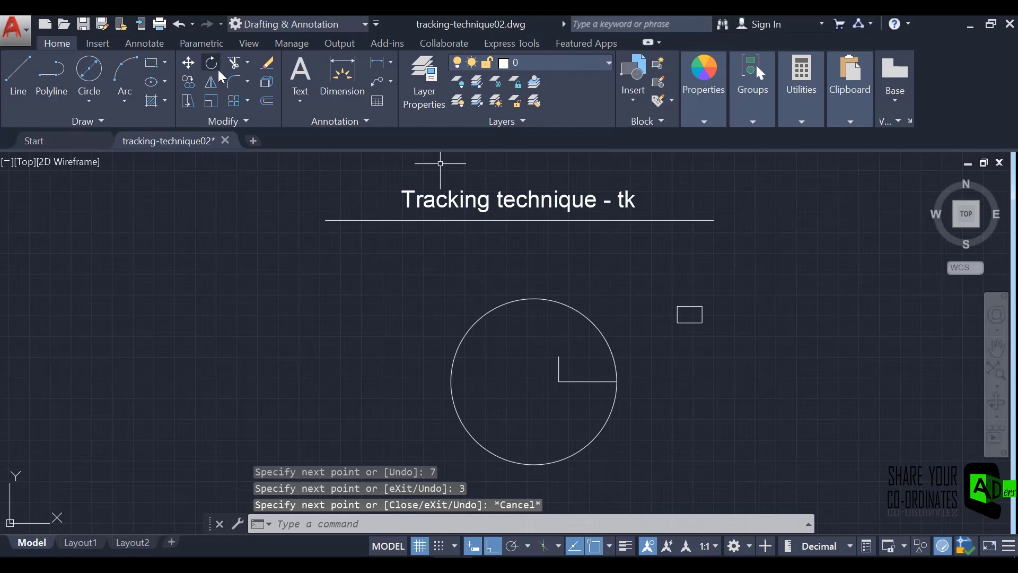
Move the small rectangle by its centre onto the upper end of the vertical guide line, with Ortho off.
left_click(189, 65)
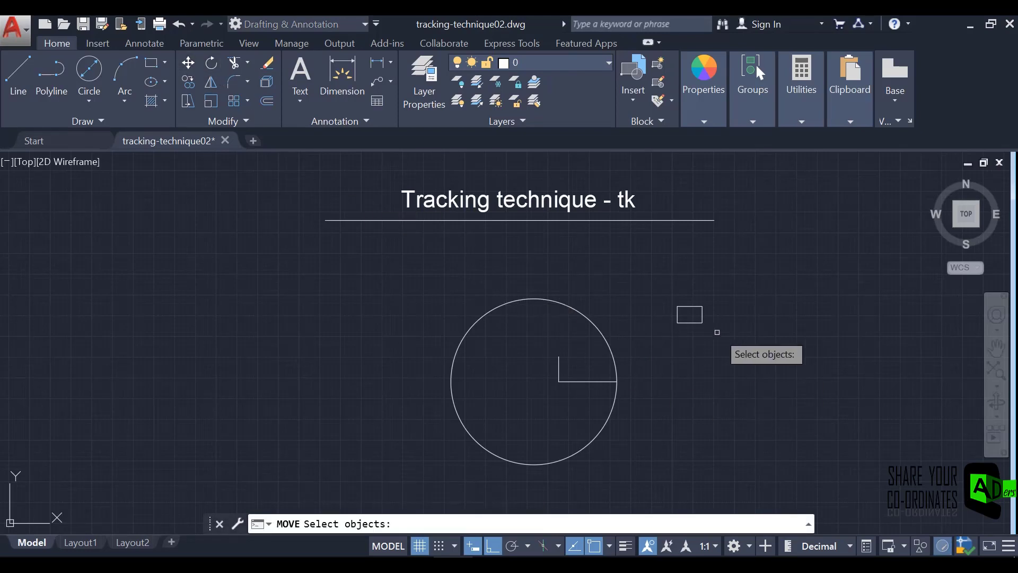
left_click(687, 322)
key("Return")
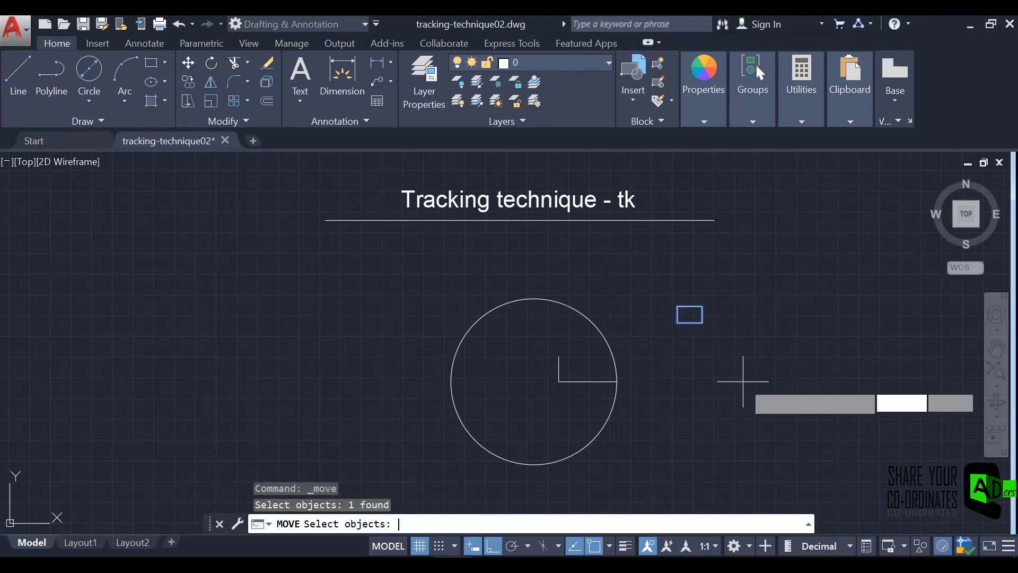
scroll(692, 326, "up", 4)
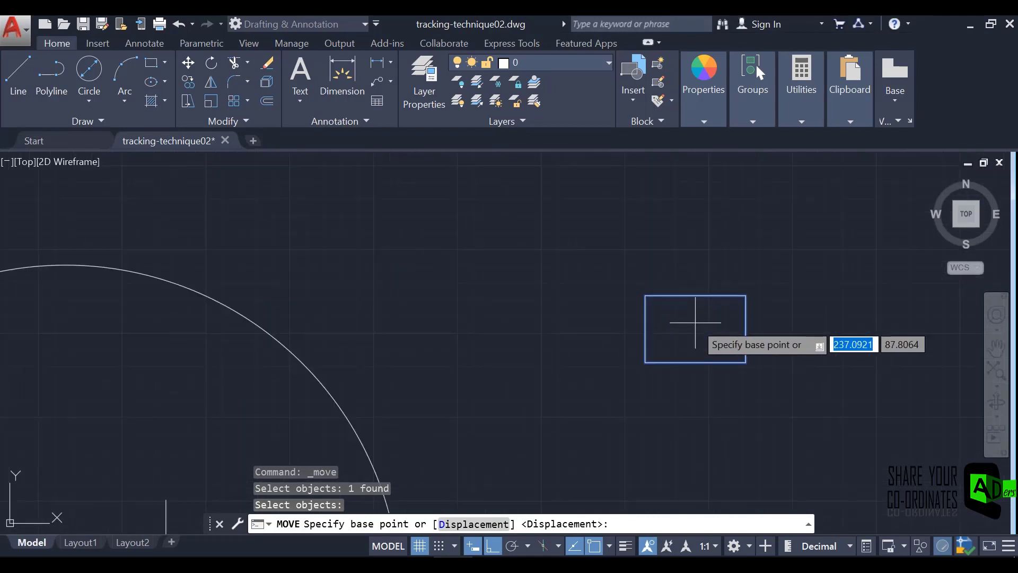
scroll(695, 335, "down", 2)
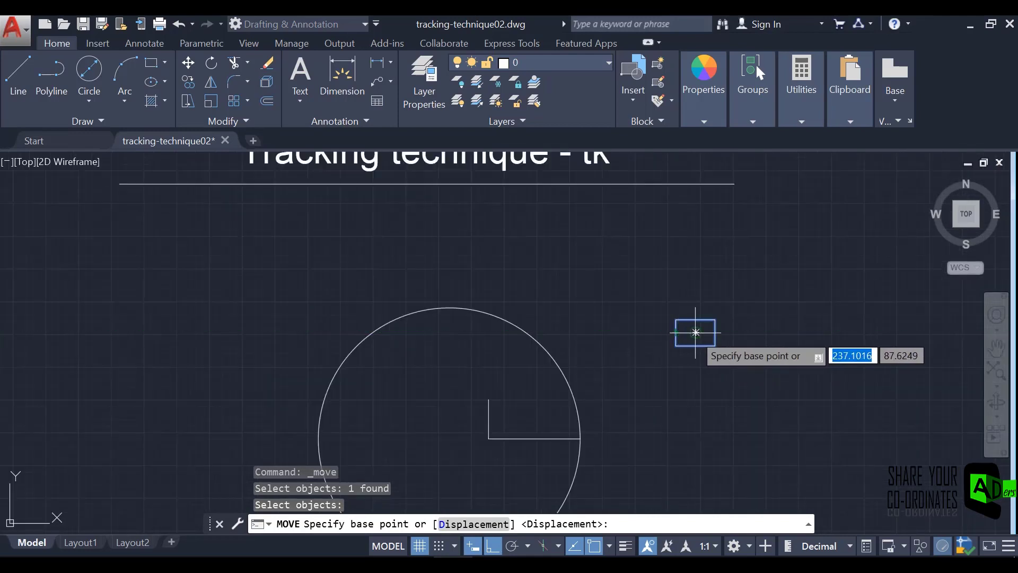
left_click(697, 333)
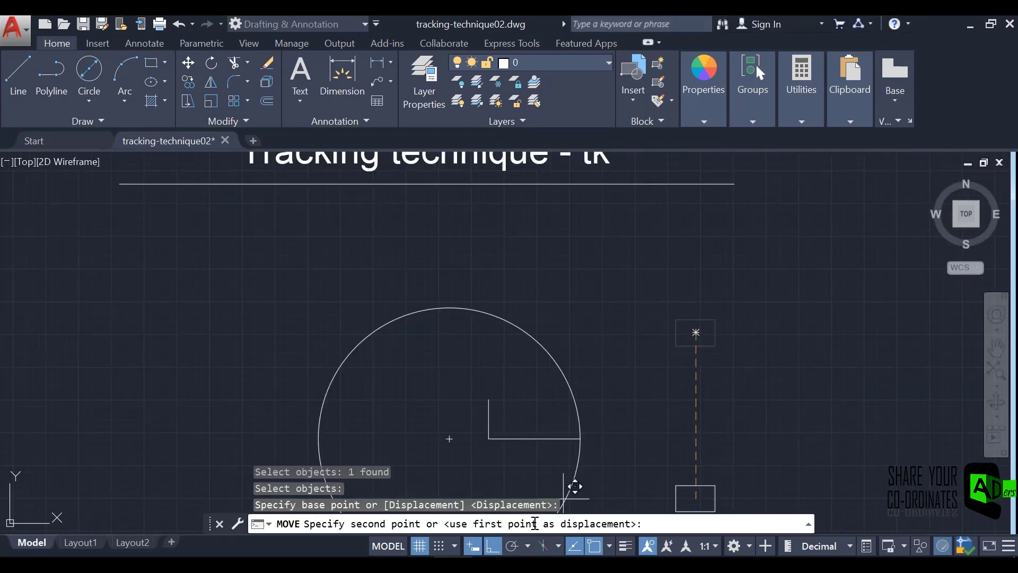
left_click(493, 546)
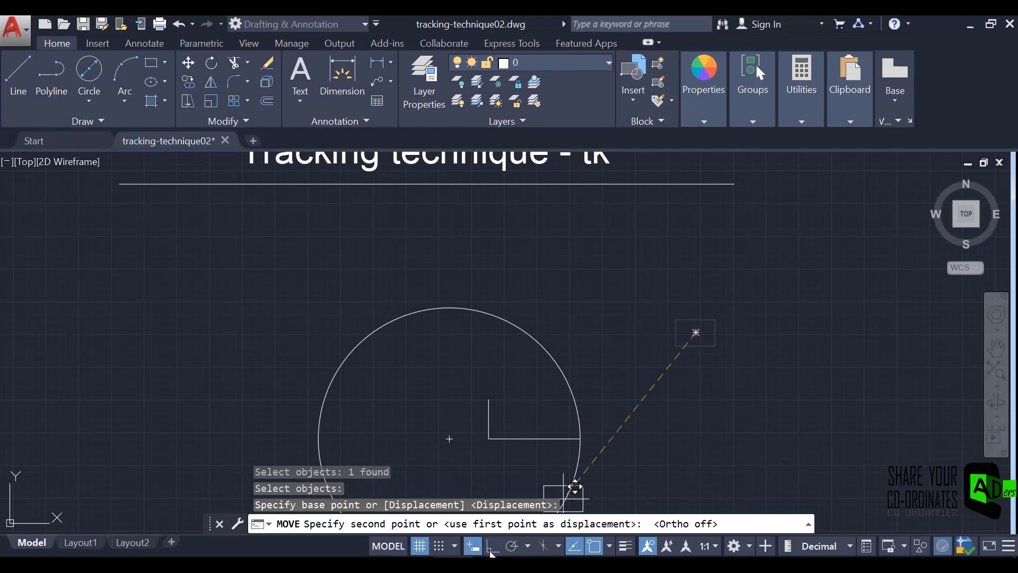
left_click(486, 401)
left_click(486, 401)
scroll(441, 427, "down", 2)
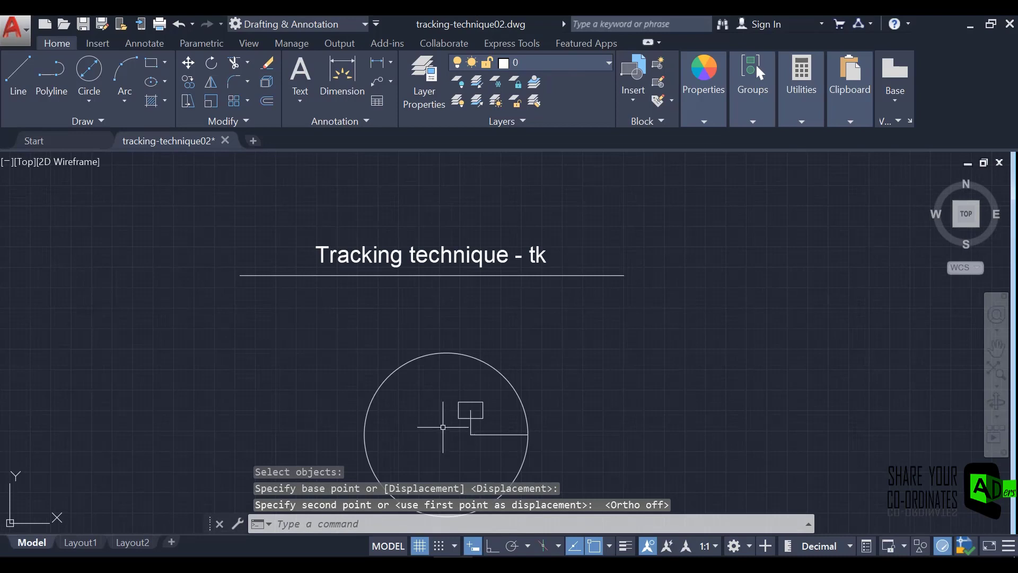
mouse_move(443, 427)
middle_mouse_down()
mouse_move(473, 392)
mouse_move(495, 393)
mouse_move(479, 375)
middle_mouse_up()
scroll(473, 391, "up", 3)
scroll(484, 359, "down", 2)
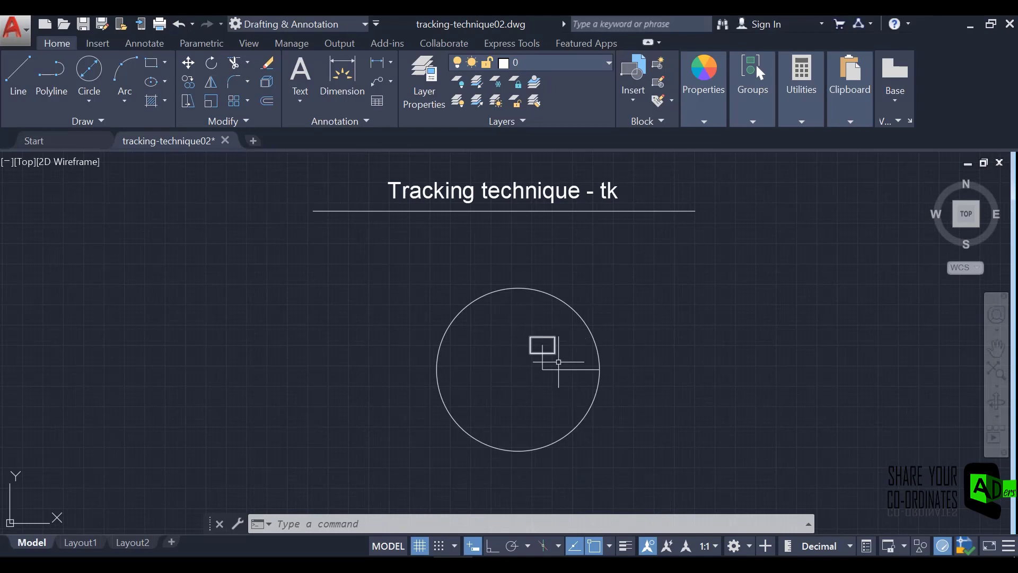
Erase the small rectangle and both guide lines inside the circle.
left_click(524, 415)
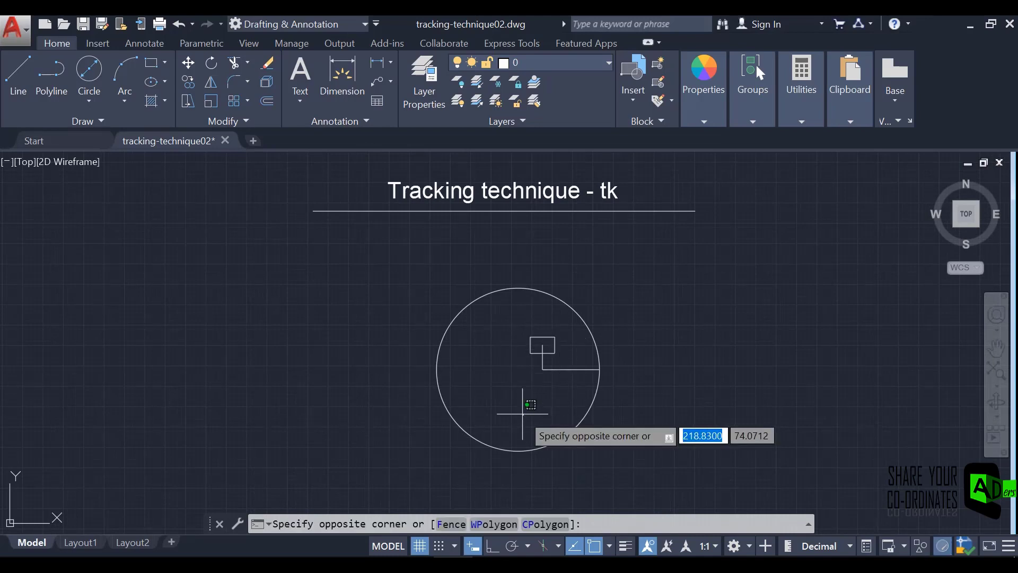
left_click(584, 361)
left_click(515, 318)
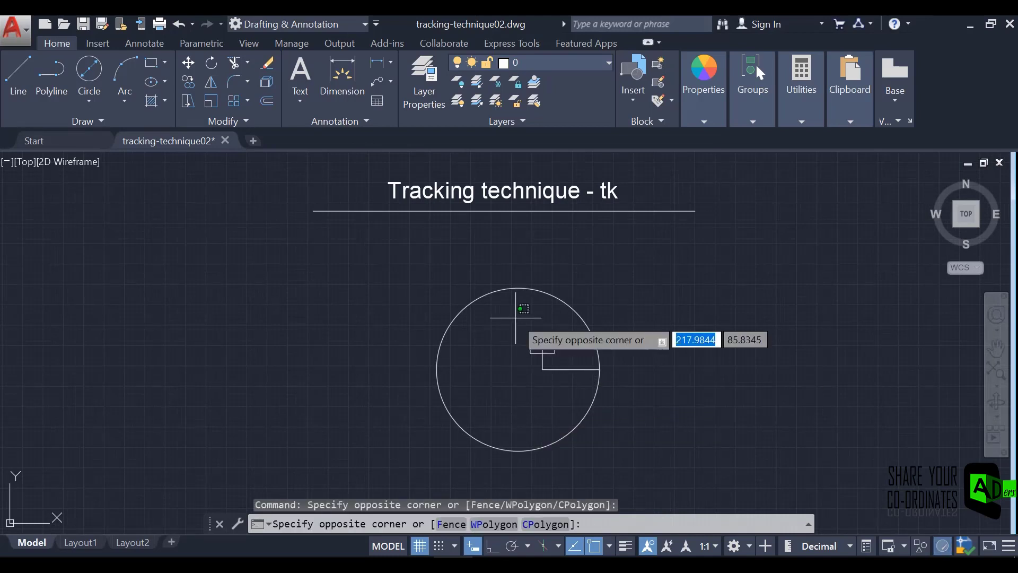
left_click(582, 400)
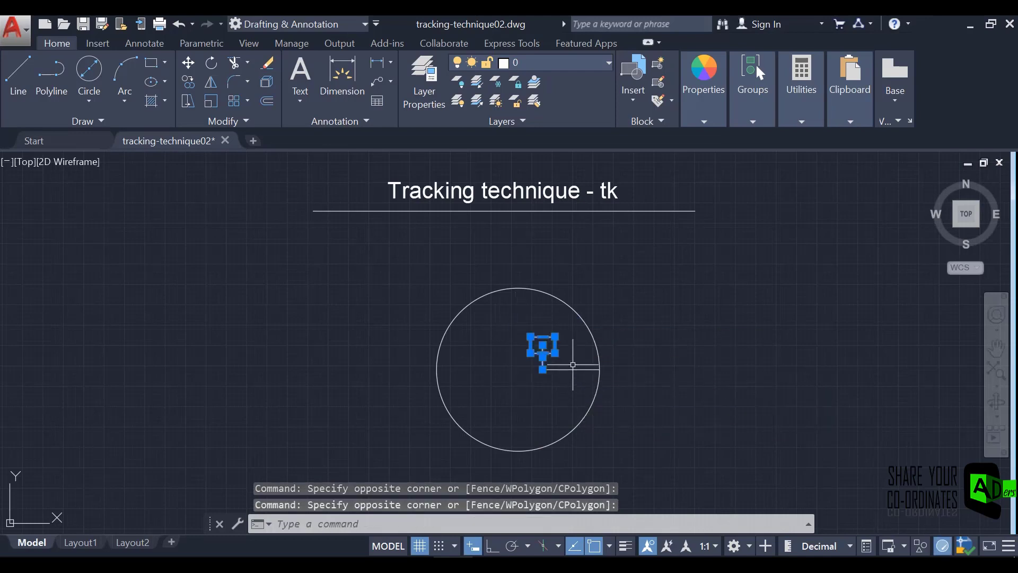
left_click(571, 370)
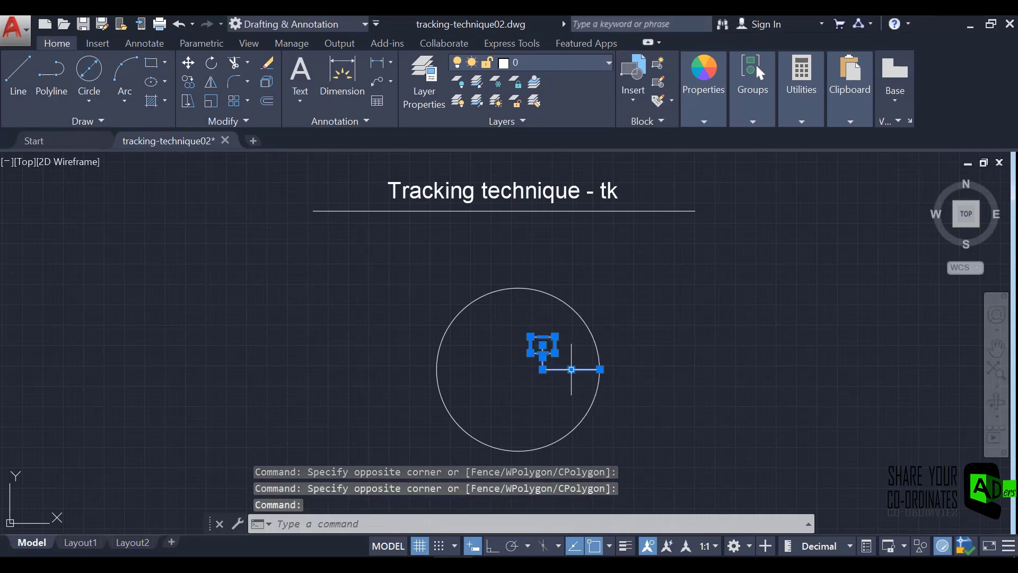
key("Delete")
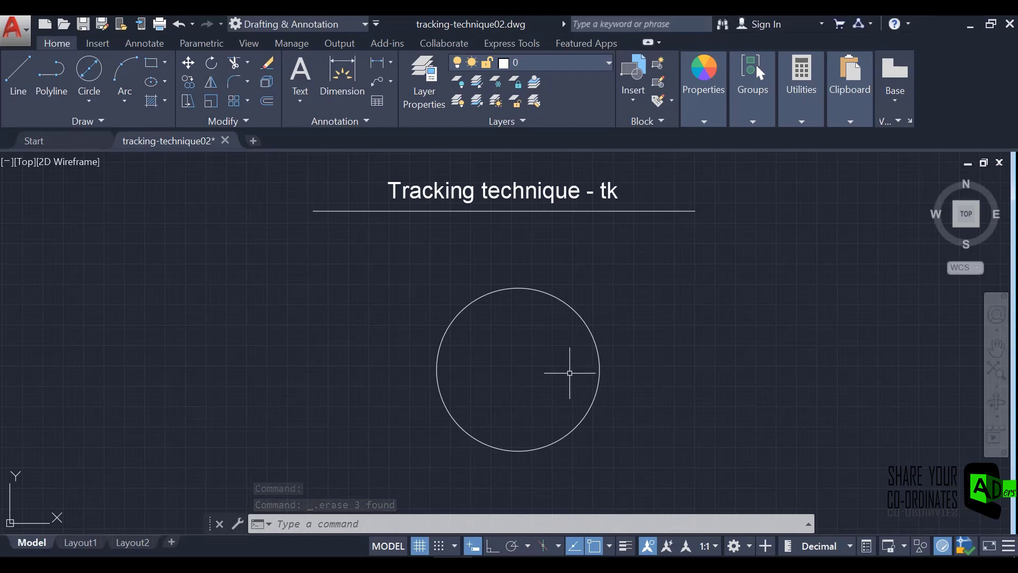
Undo the erasure of the rectangle and guide lines along with the preceding view changes.
key("ctrl+z")
Undo the rectangle's move into the circle and the drawing of the two guide lines.
key("ctrl+z")
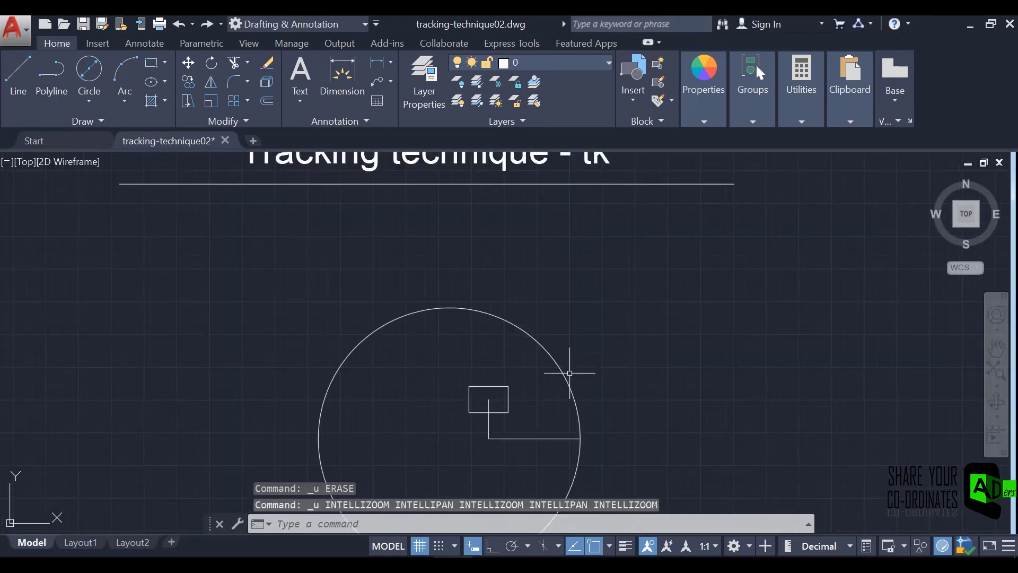
key("ctrl+z")
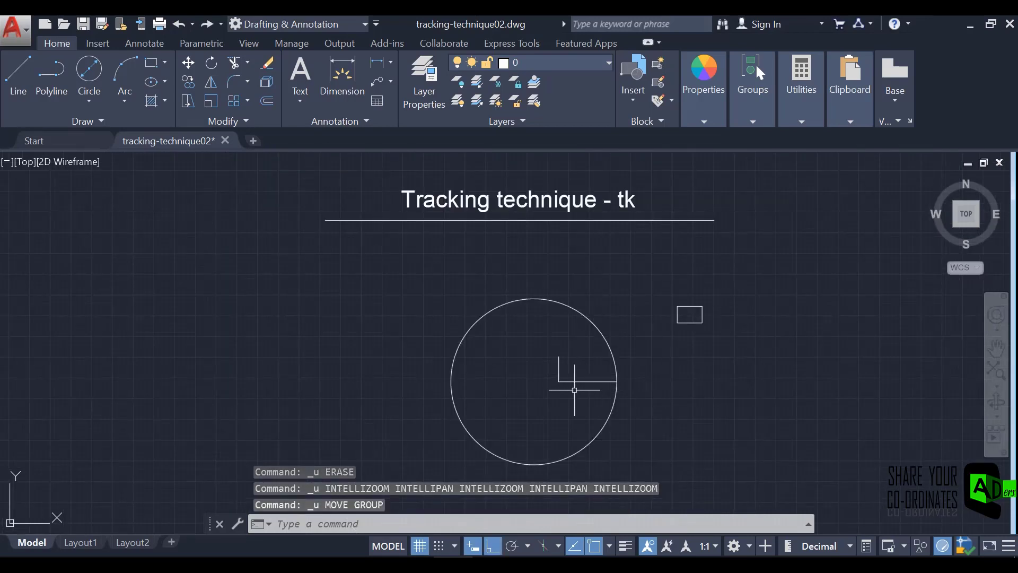
key("ctrl+z")
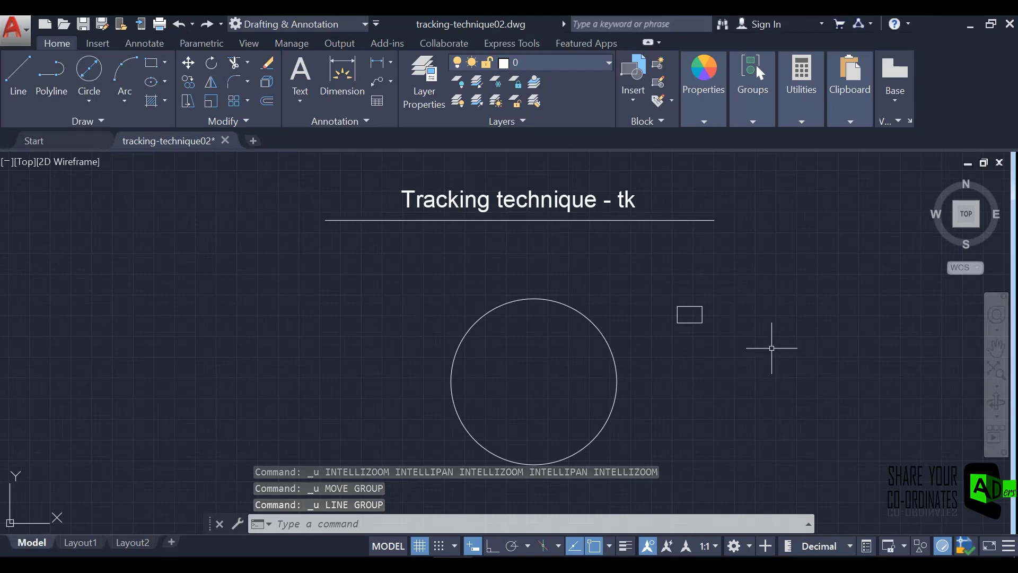
Move the small rectangle by its centre using tk tracking from the circle's right quadrant, 7 units left and 3 units up.
left_click(188, 63)
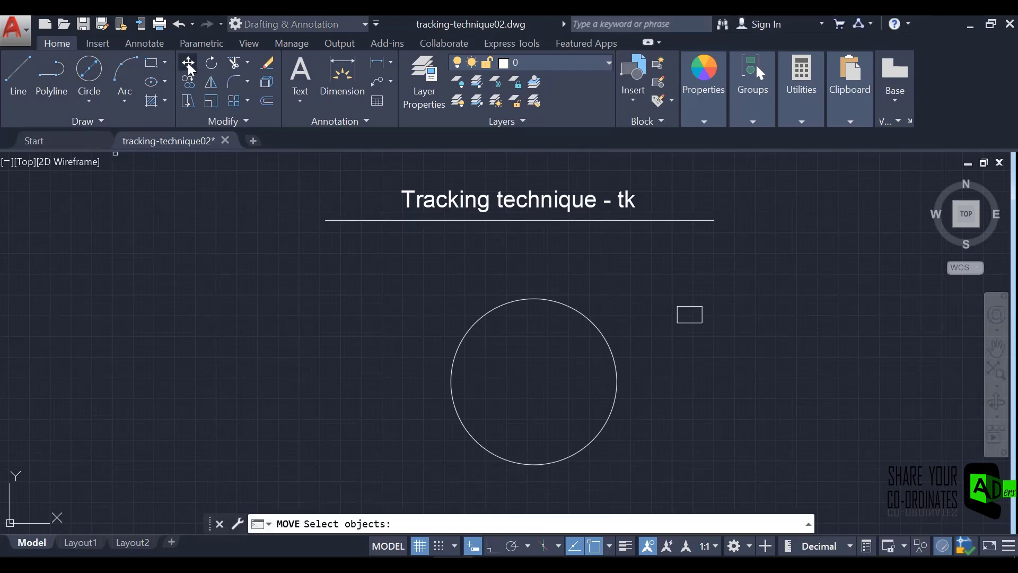
left_click(689, 318)
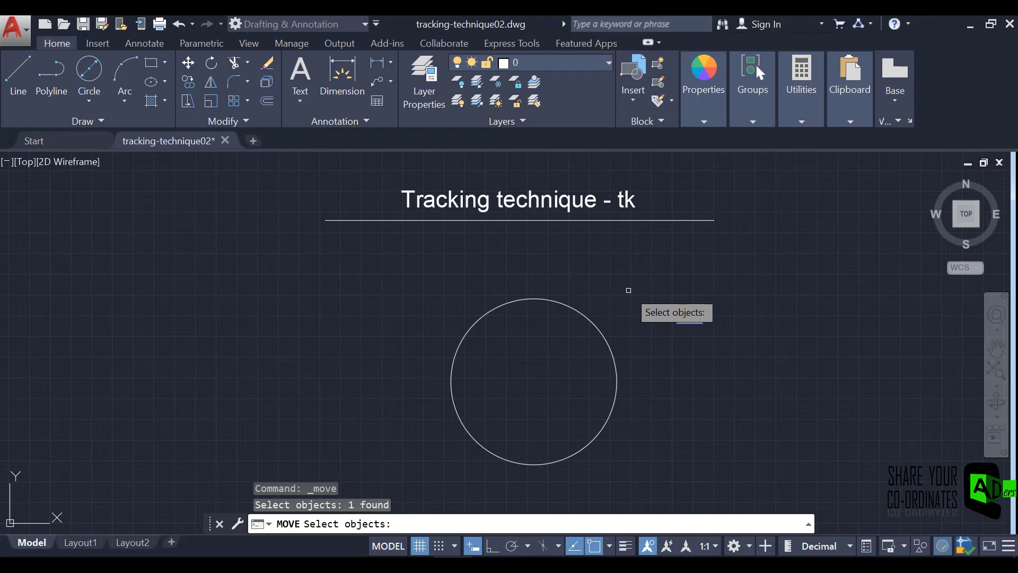
key("Return")
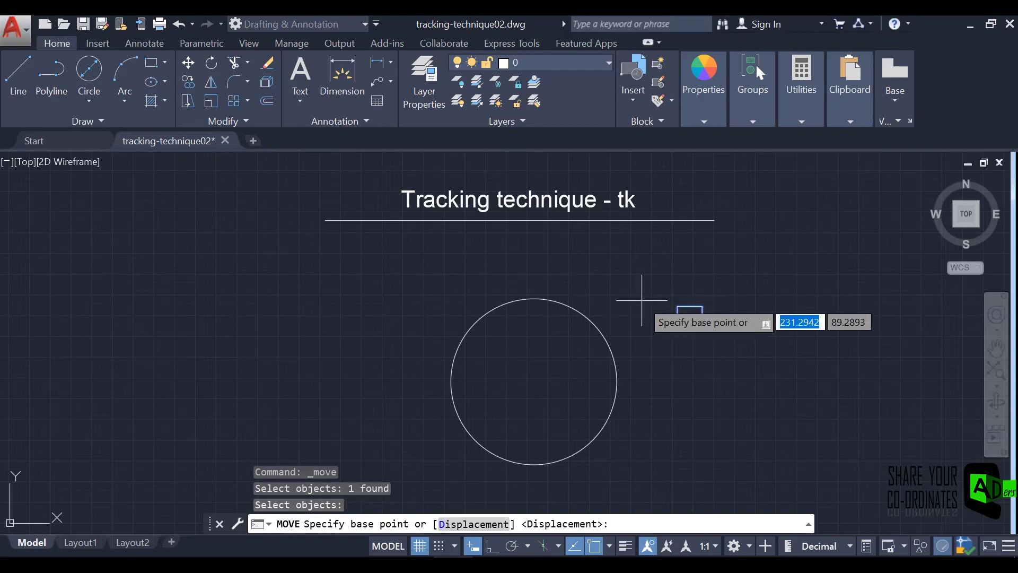
left_click(690, 313)
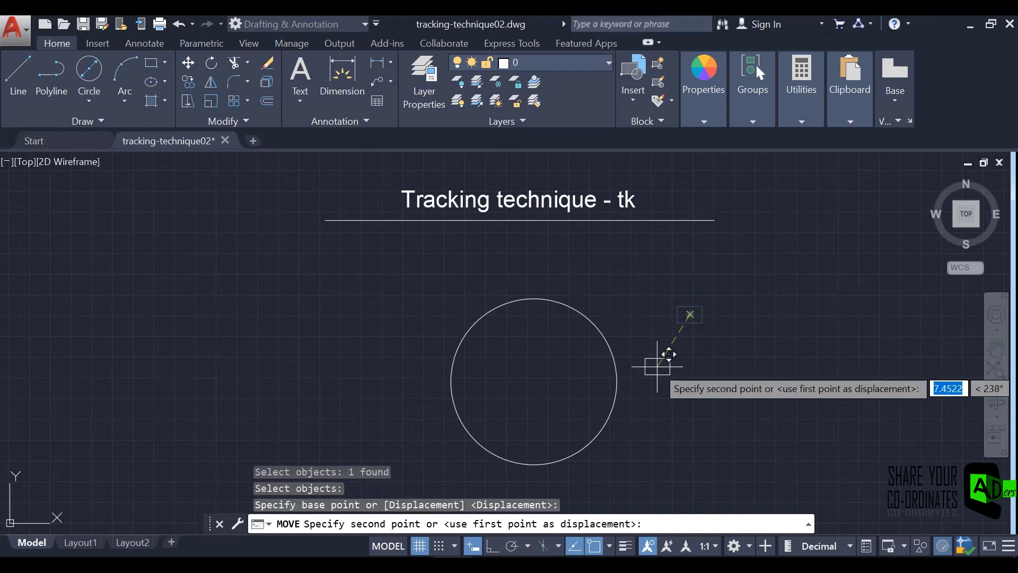
type("t")
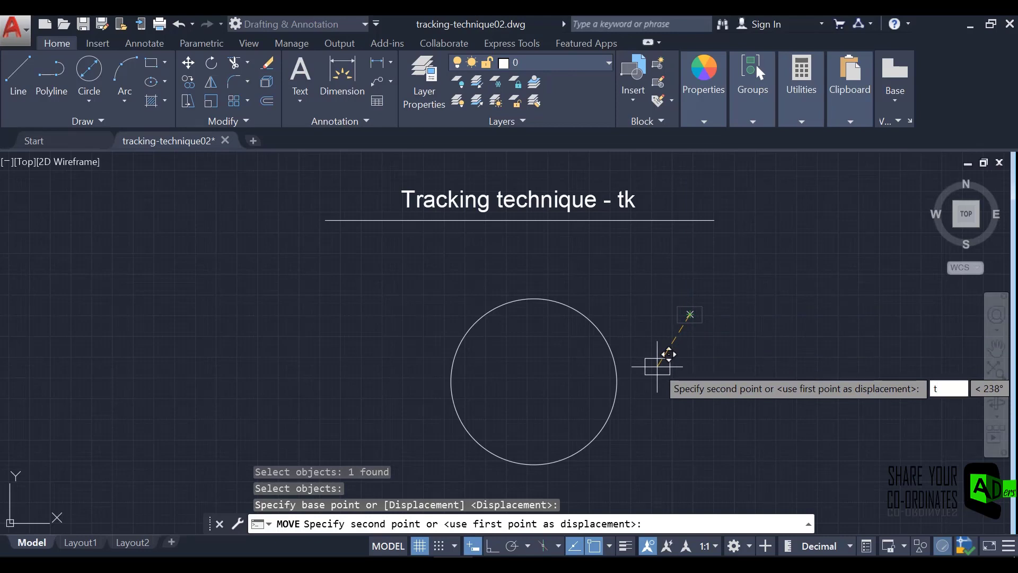
type("k")
key("Return")
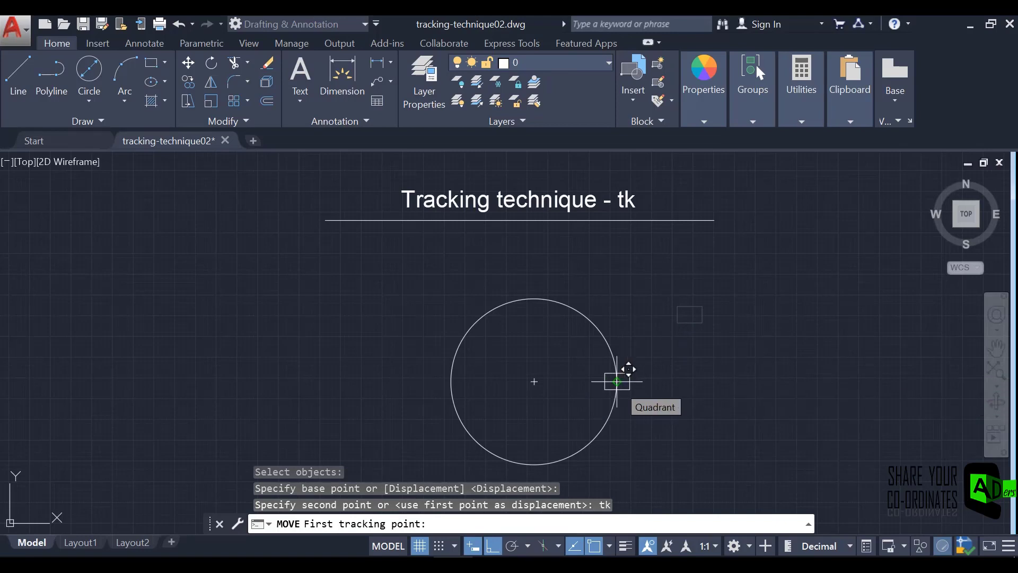
left_click(617, 381)
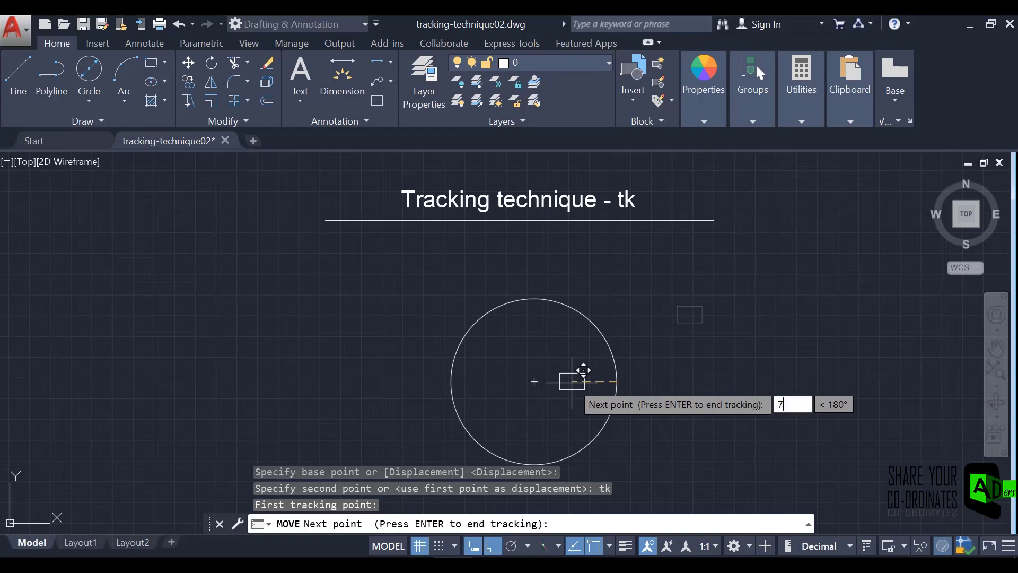
type("7")
key("Return")
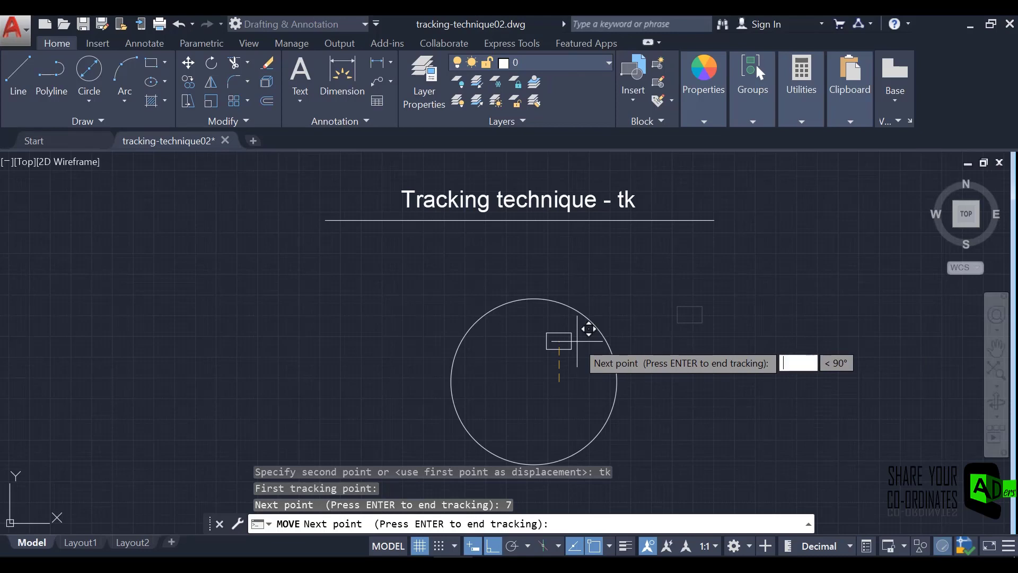
type("3")
key("Return")
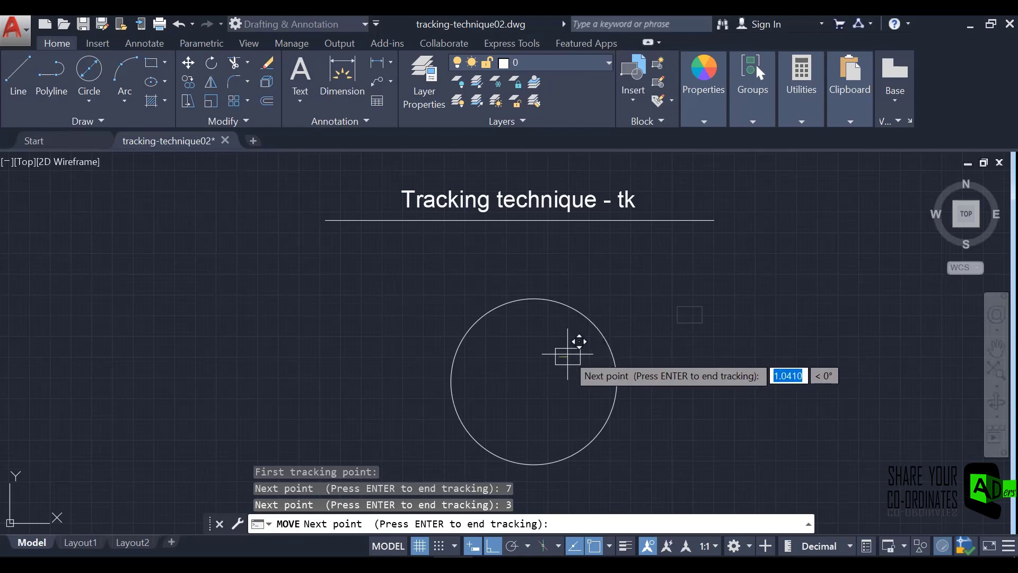
key("Return")
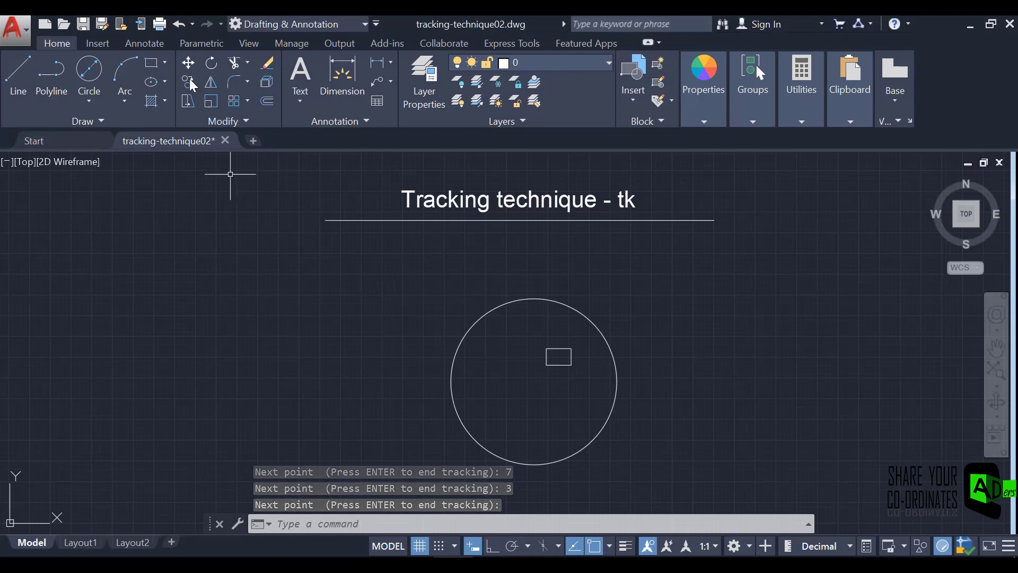
Add a diameter dimension to the circle, placed outside its upper-right edge.
left_click(142, 43)
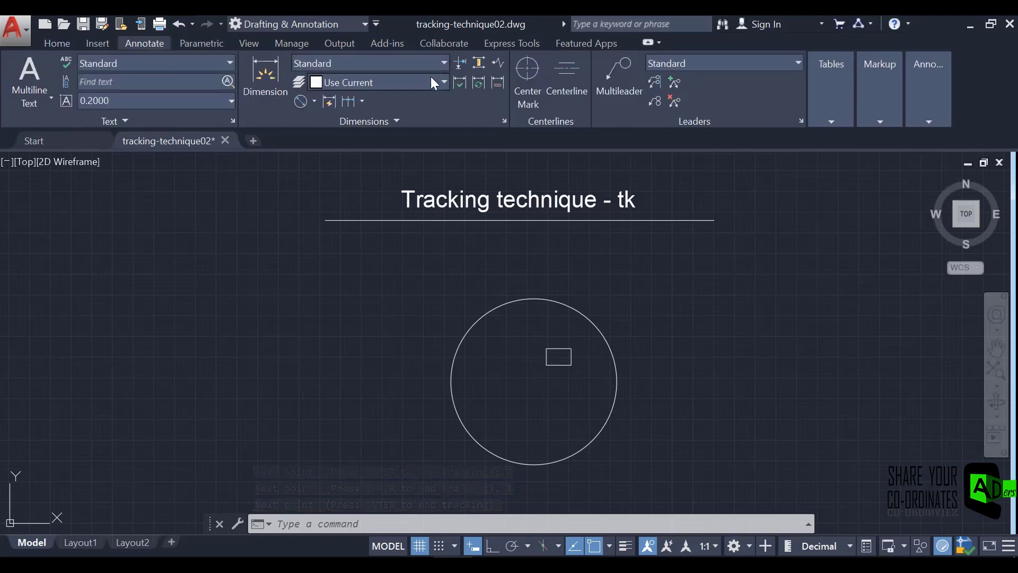
left_click(301, 102)
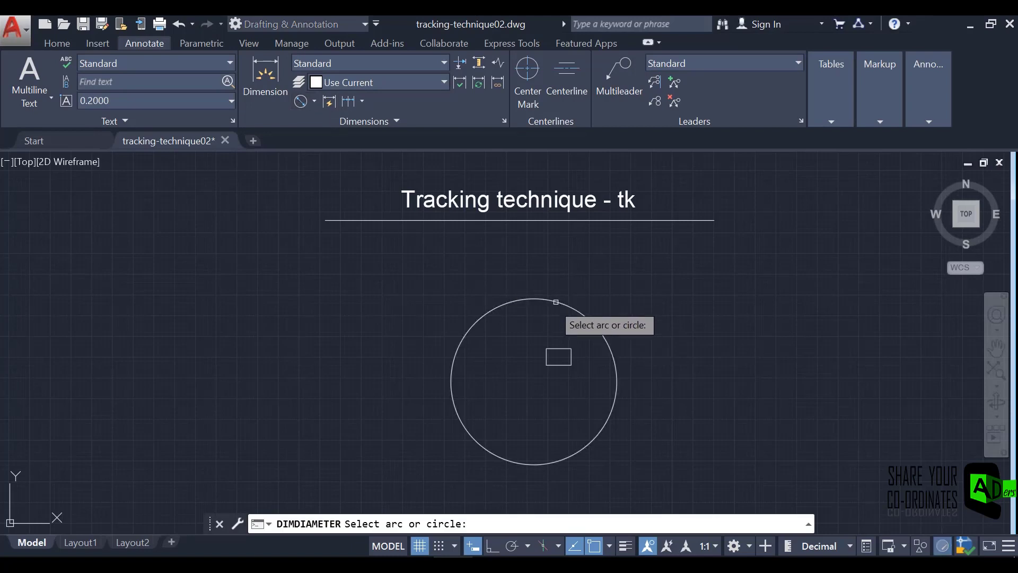
left_click(555, 302)
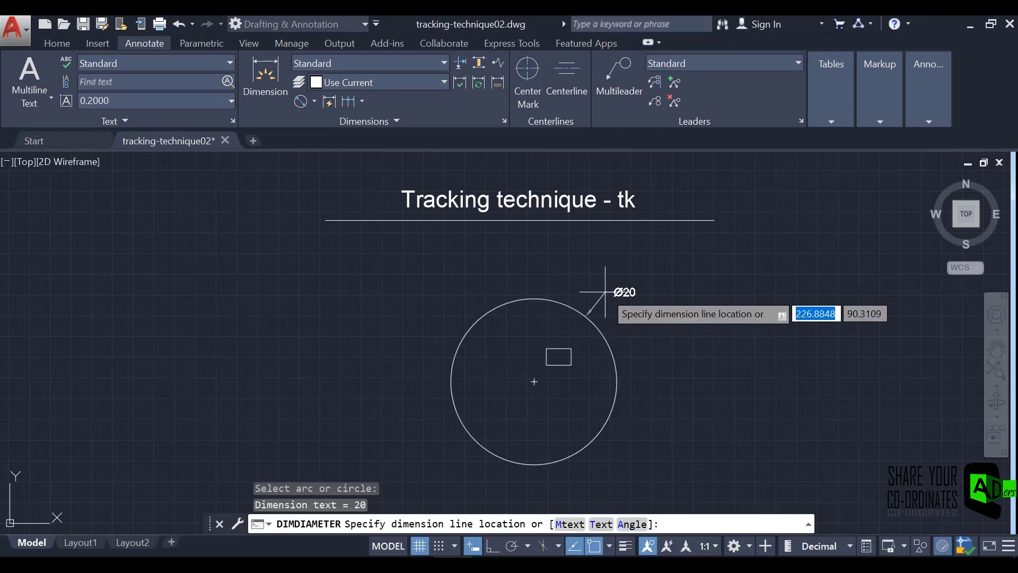
left_click(614, 291)
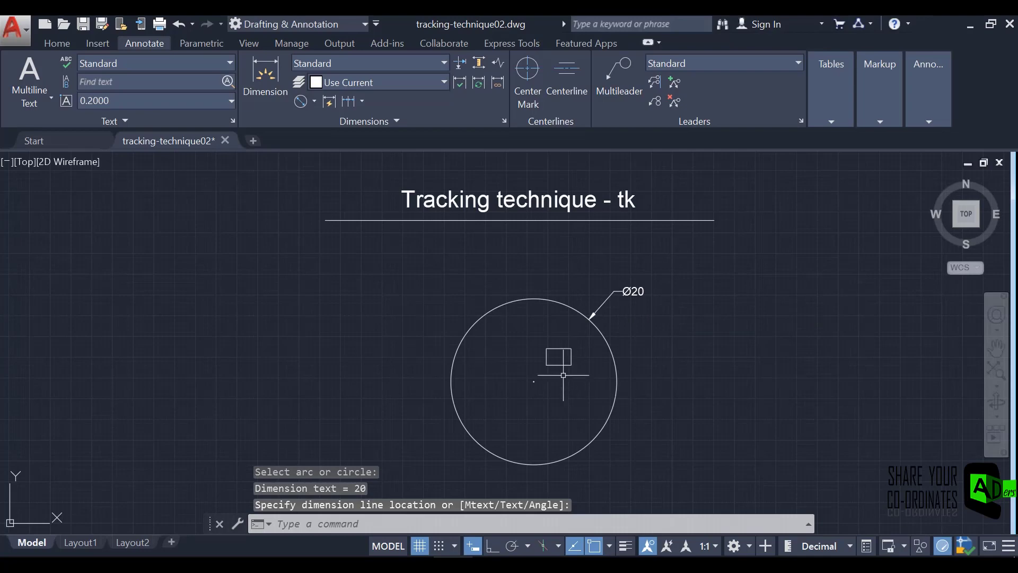
Add a horizontal linear dimension from the rectangle's centre to the circle's right quadrant, placed level with the quadrant.
left_click(314, 100)
left_click(322, 129)
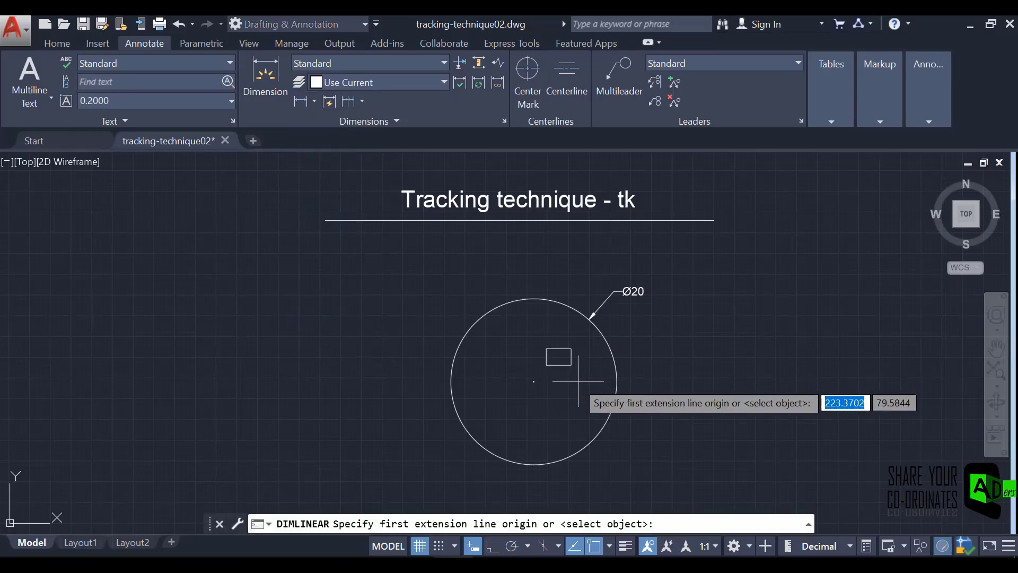
left_click(559, 356)
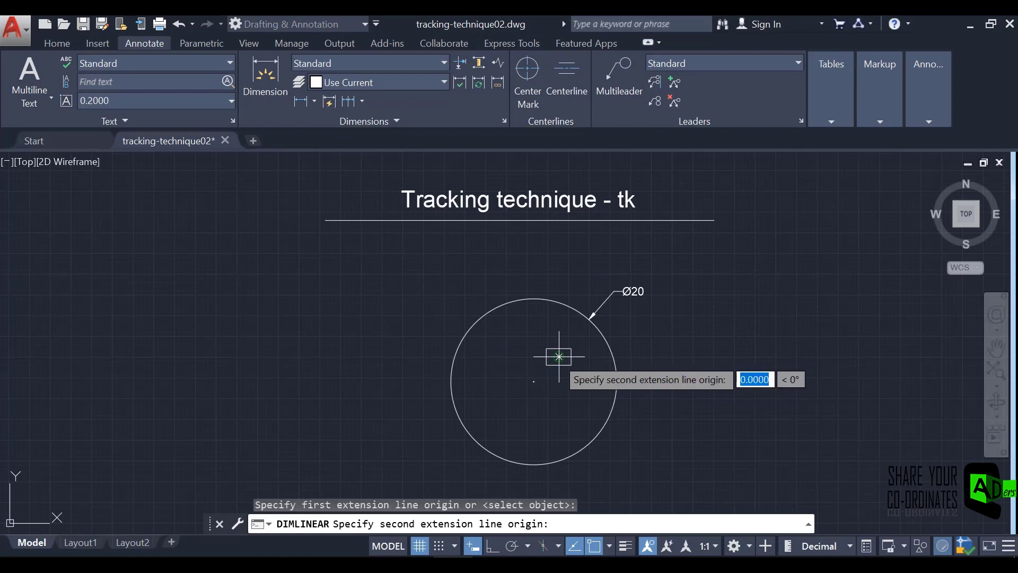
left_click(616, 381)
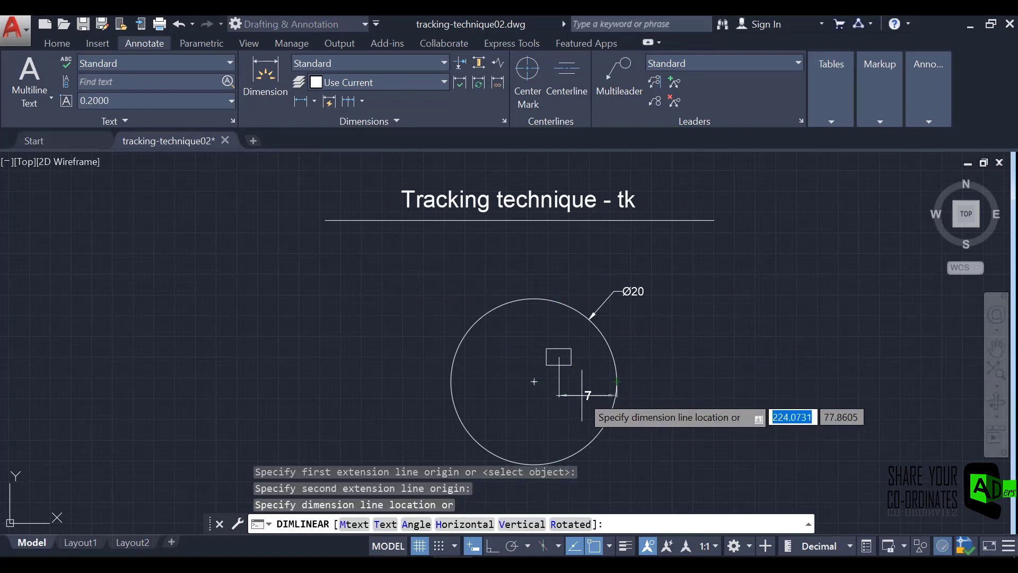
left_click(585, 384)
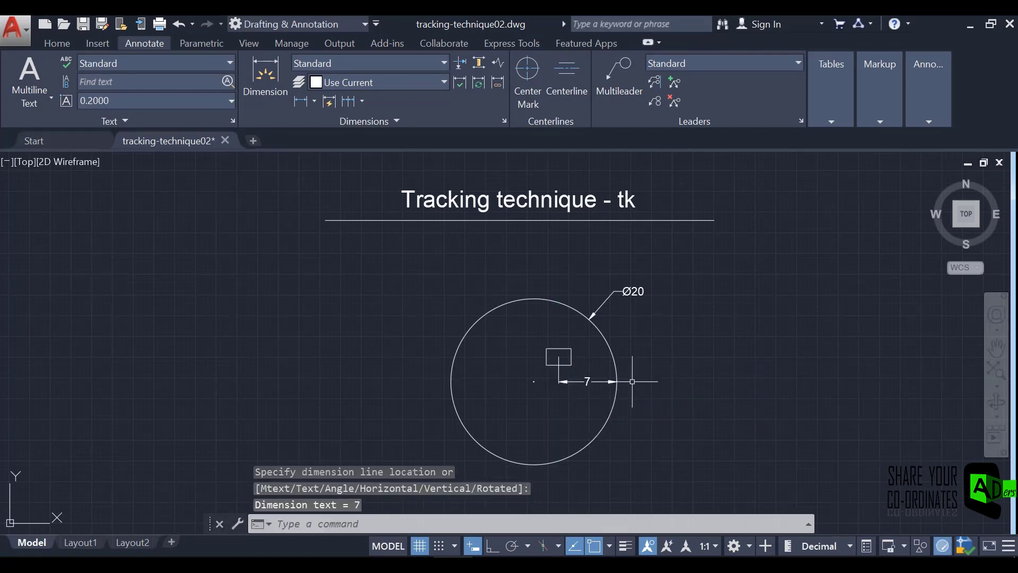
Add a vertical linear dimension between the rectangle's centre and the circle's right quadrant, placed just right of the rectangle.
key("Return")
left_click(559, 356)
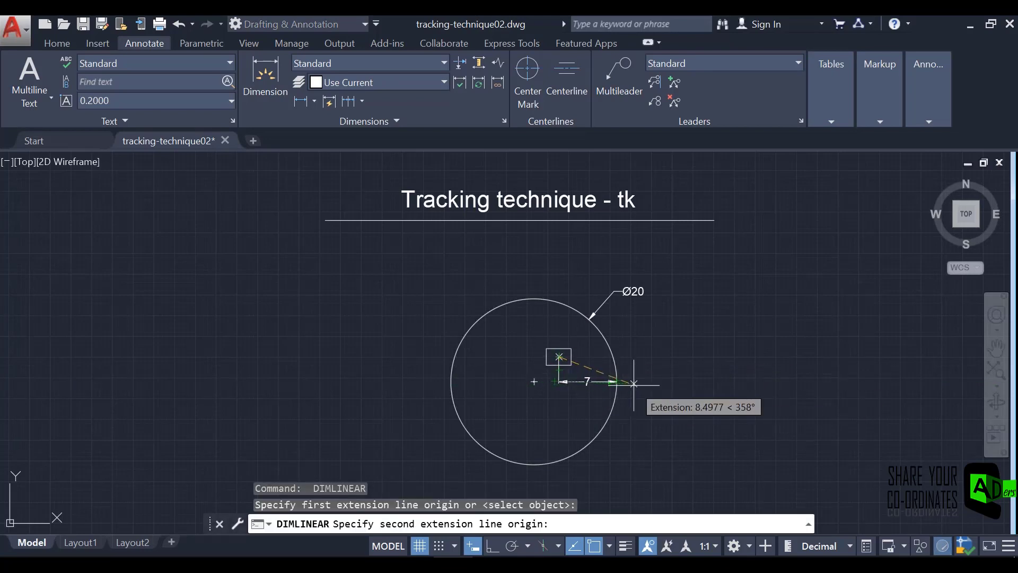
scroll(613, 381, "up", 4)
left_click(614, 383)
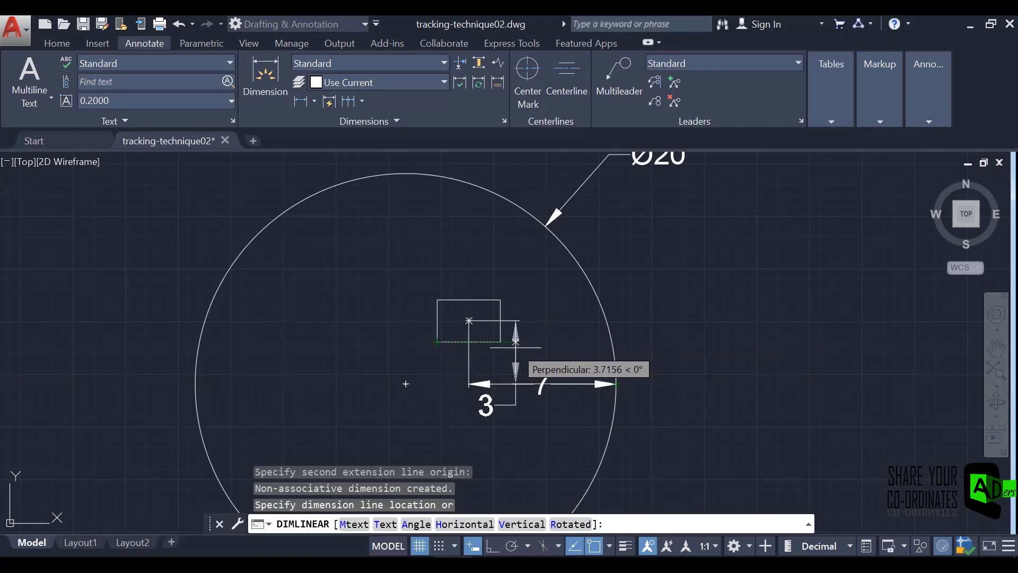
left_click(515, 358)
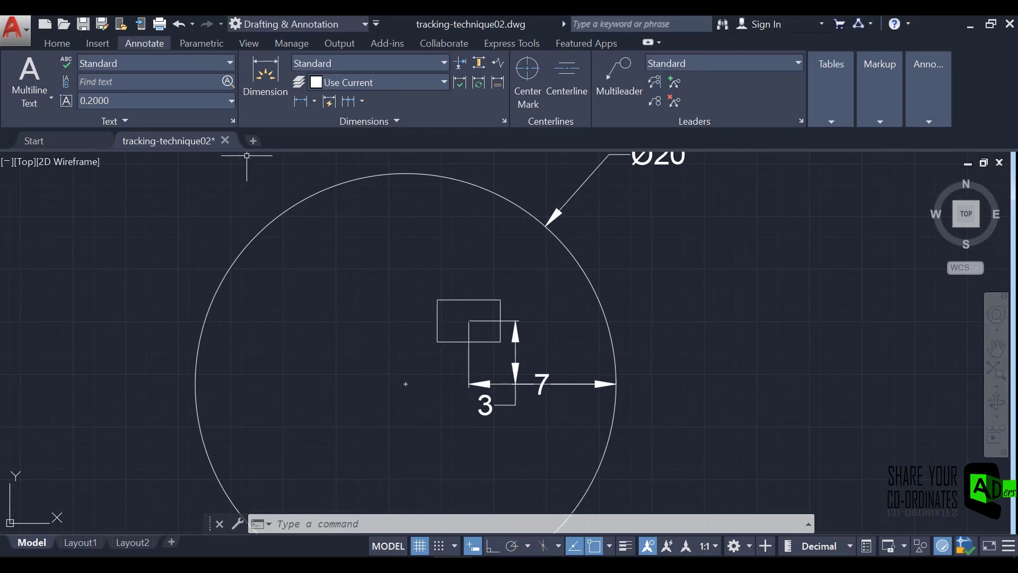
Dimension the rectangle's width above it and its height to its left.
key("Return")
left_click(437, 300)
left_click(500, 300)
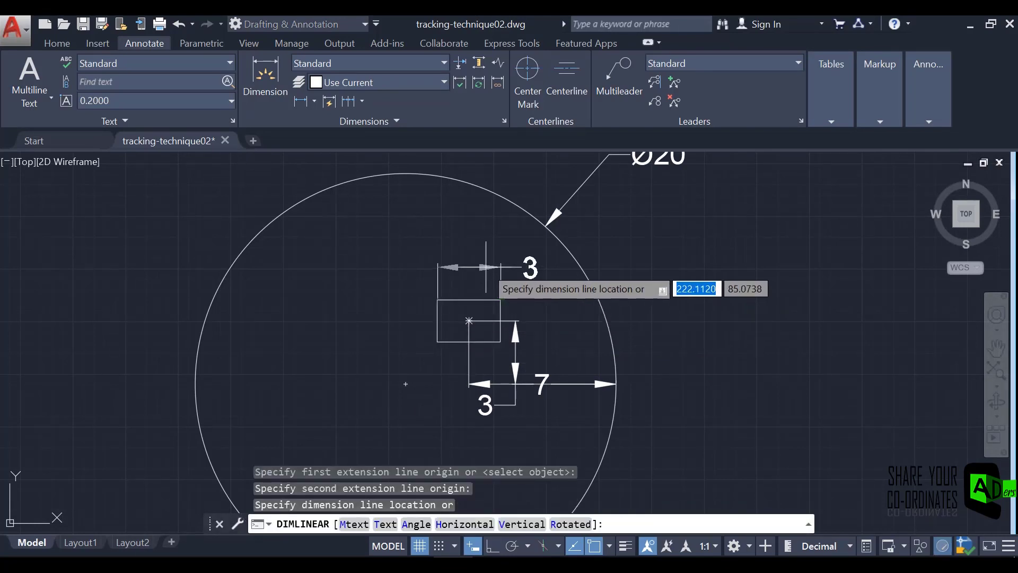
left_click(486, 266)
key("Return")
left_click(438, 300)
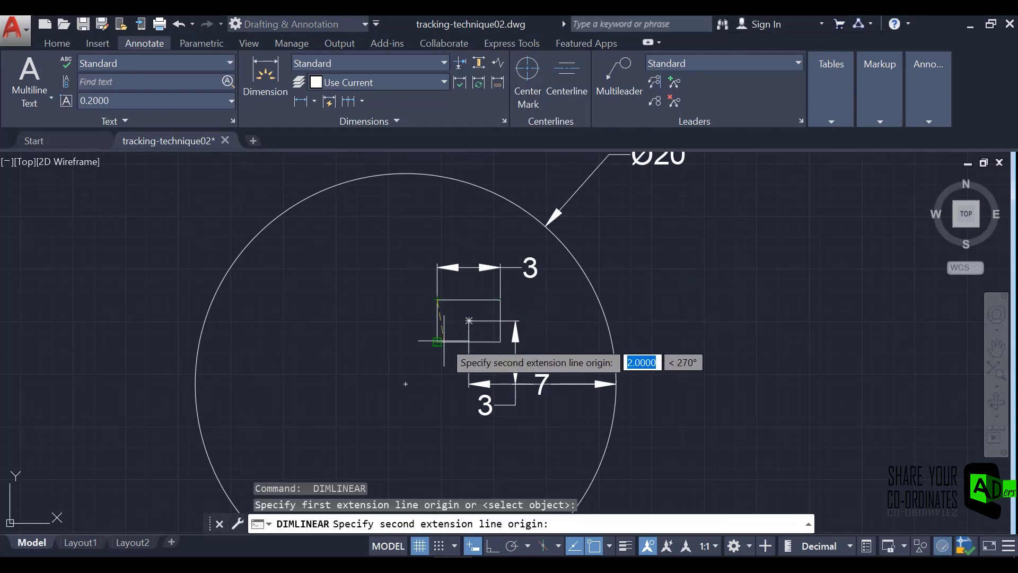
left_click(438, 342)
left_click(406, 384)
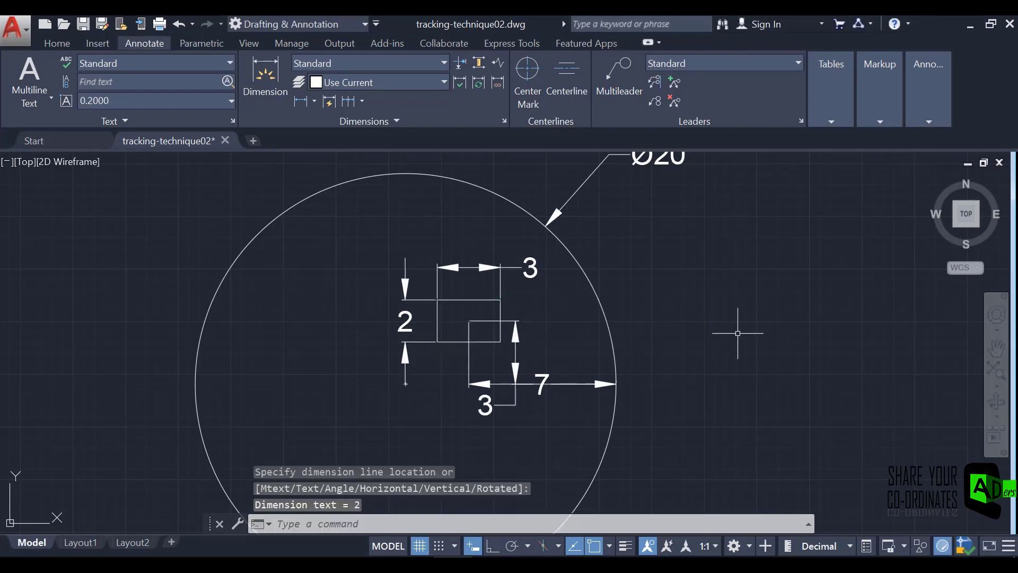
Move the vertical centre-to-quadrant dimension's text to the upper right of its dimension line, clear of the horizontal dimension, and deselect it.
left_click(515, 403)
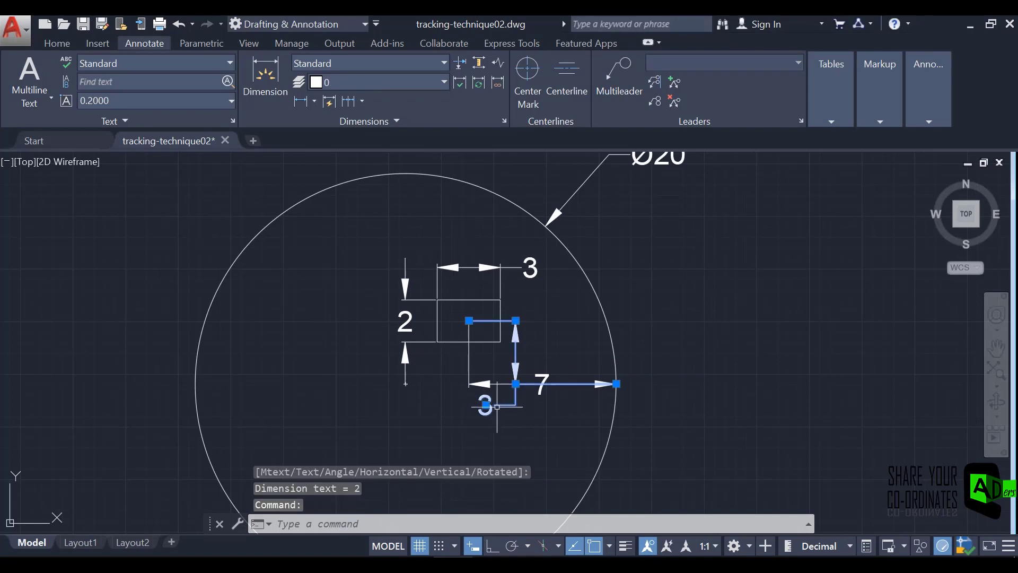
left_click(486, 405)
key("Down")
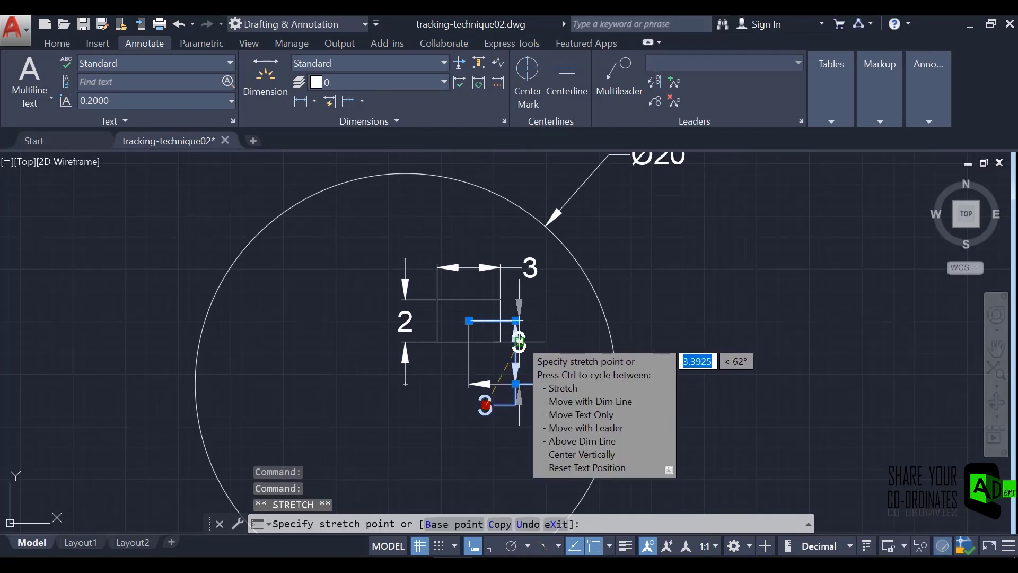
left_click(518, 342)
left_click(518, 342)
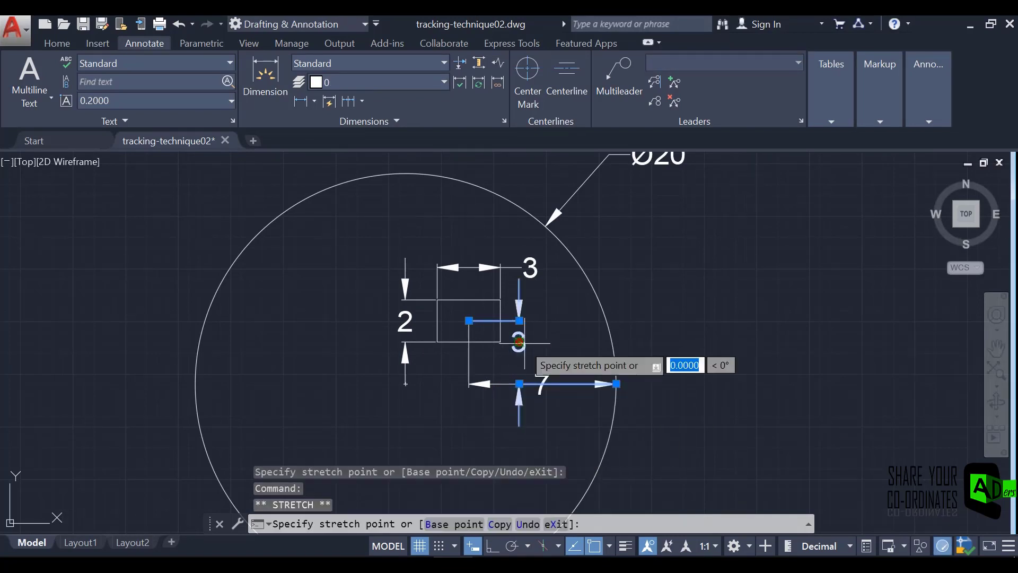
left_click(551, 300)
left_click(669, 329)
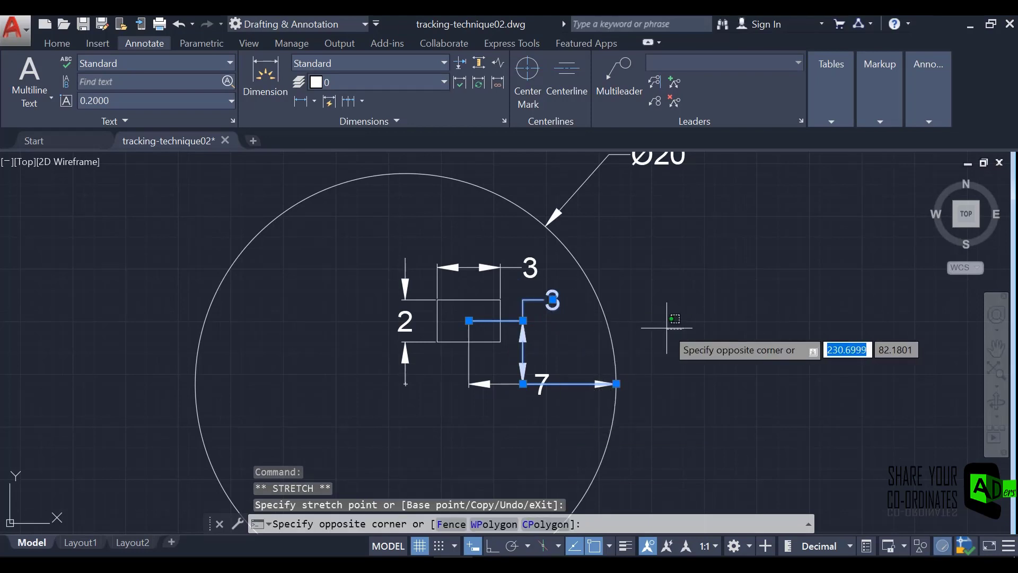
key("Escape")
key("Escape")
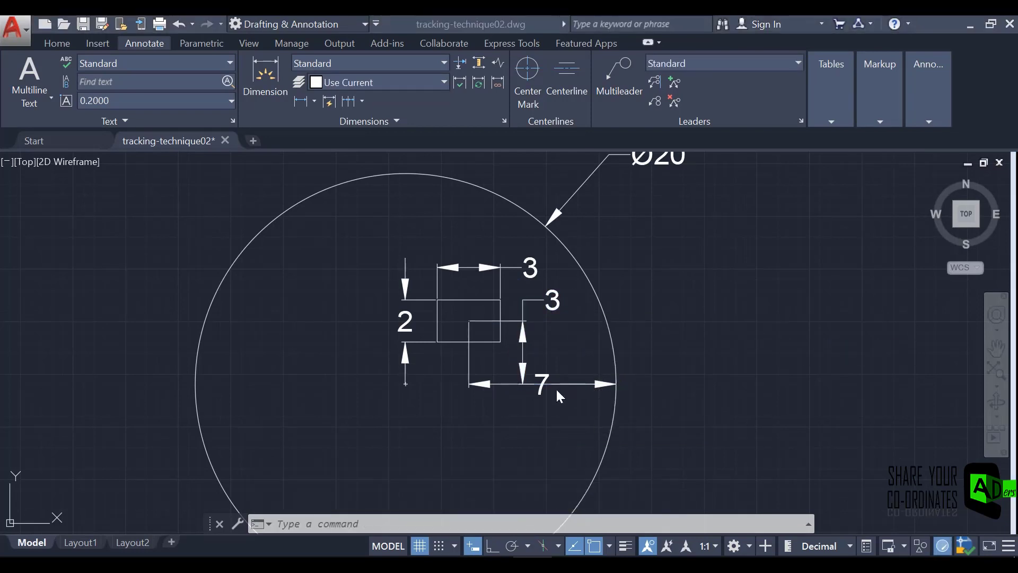
scroll(555, 389, "down", 4)
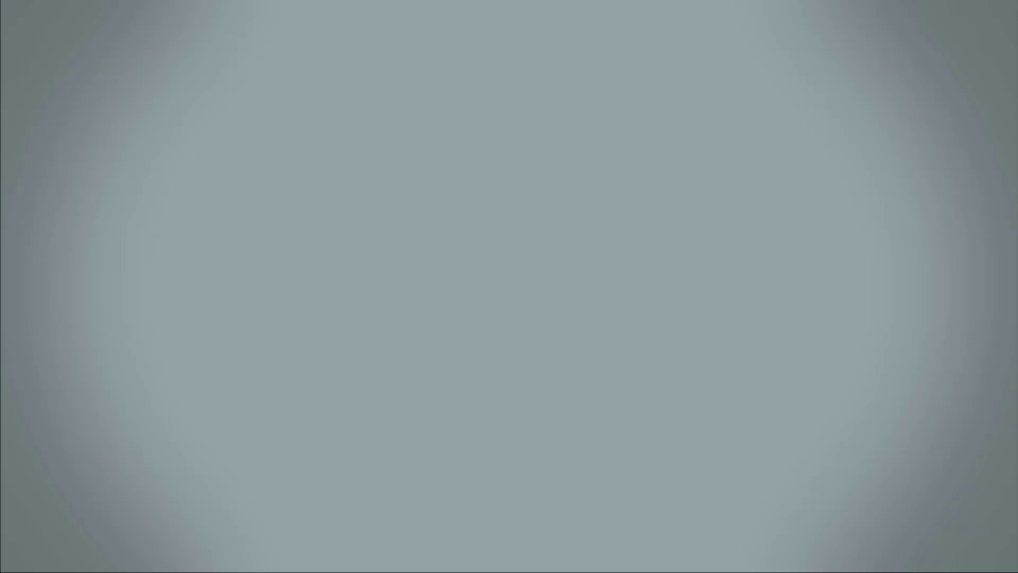